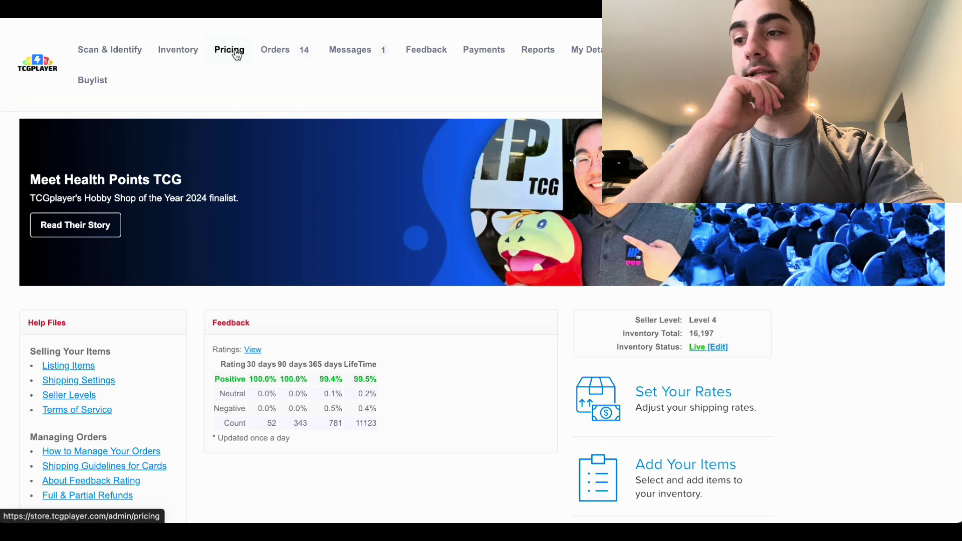
Open the pricing catalog, choose Pokemon as the product line and show the advanced filters.
{"action": "left_click", "coordinate": [238, 56]}
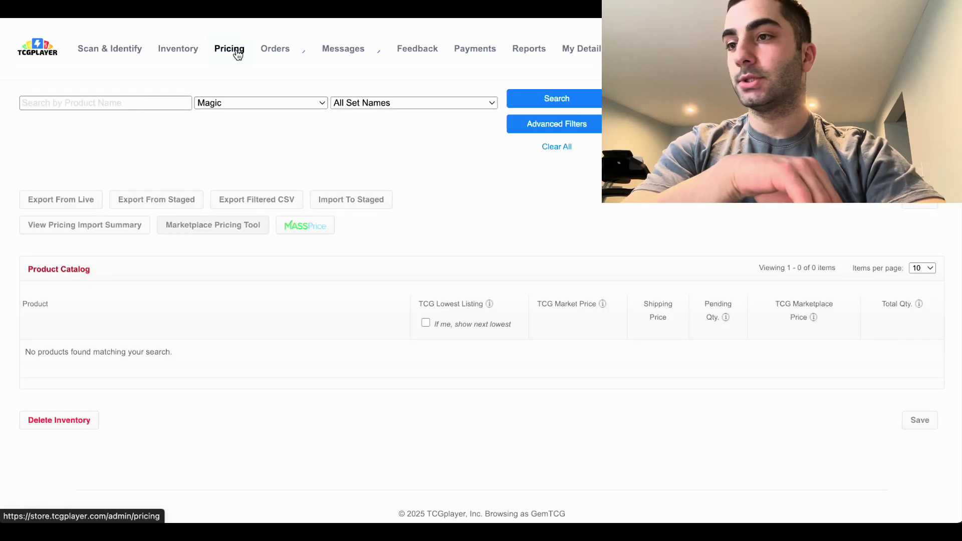
{"action": "left_click", "coordinate": [255, 138]}
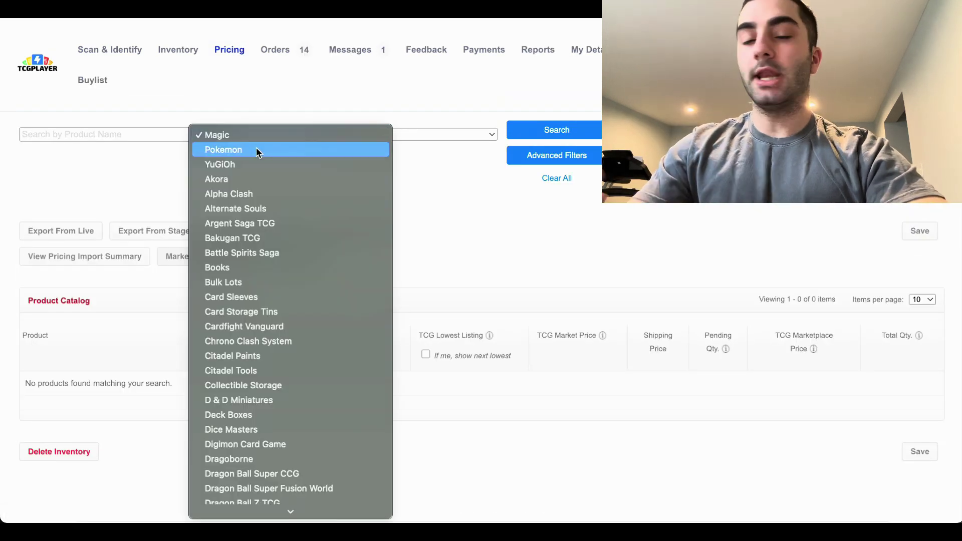
{"action": "left_click", "coordinate": [256, 148]}
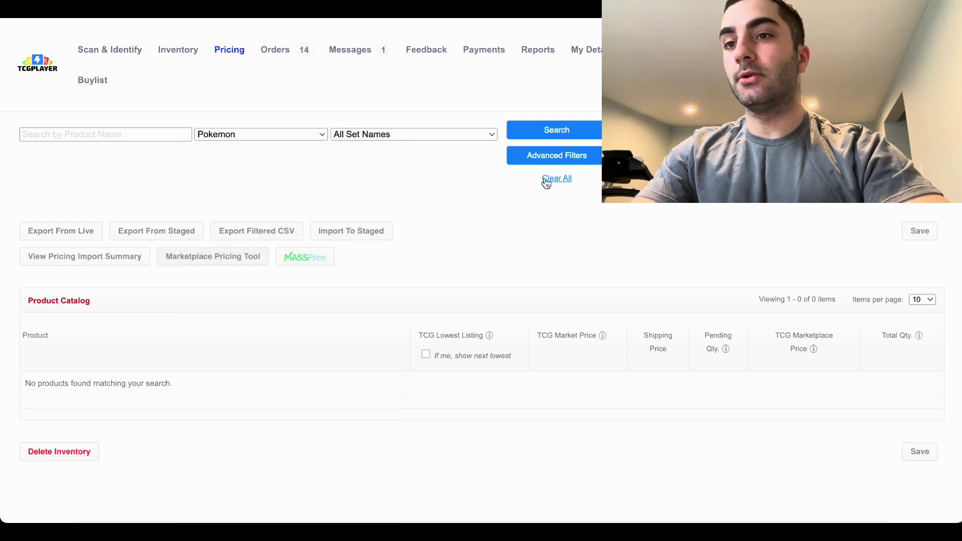
{"action": "left_click", "coordinate": [549, 157]}
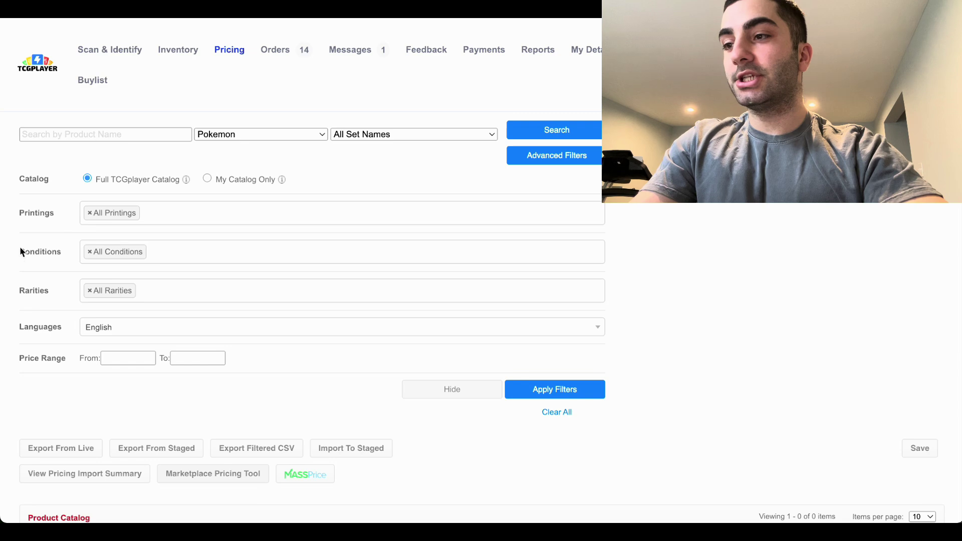
Restrict the Conditions filter to Near Mint.
{"action": "left_click_drag", "start_coordinate": [19, 247], "coordinate": [98, 250]}
{"action": "left_click", "coordinate": [44, 245]}
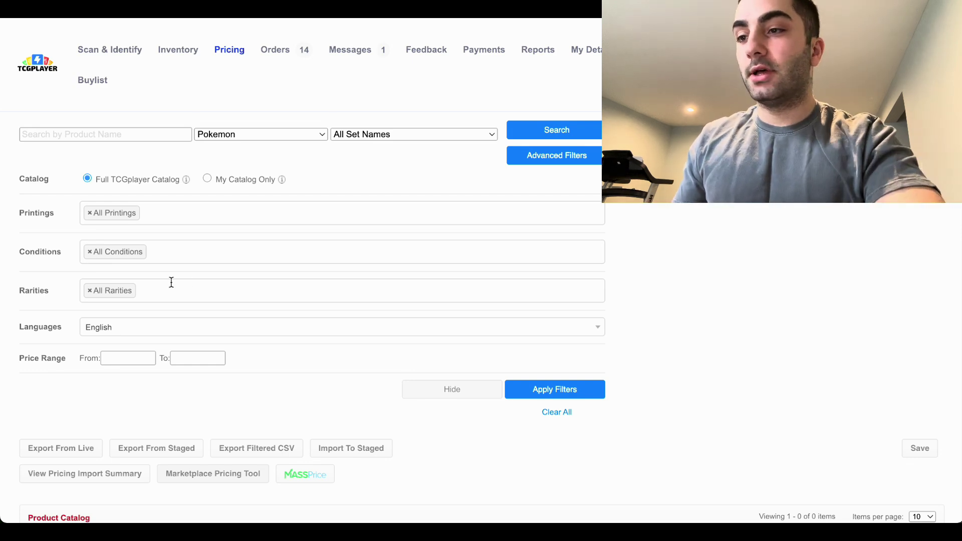
{"action": "left_click", "coordinate": [211, 256]}
{"action": "left_click", "coordinate": [183, 297]}
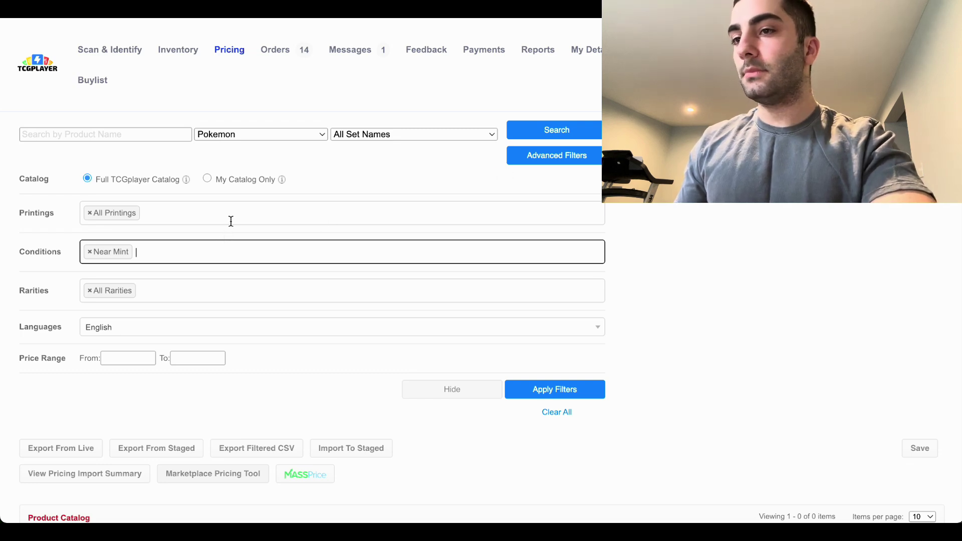
Examine the options offered by the Printings and Rarities filters.
{"action": "left_click", "coordinate": [158, 215]}
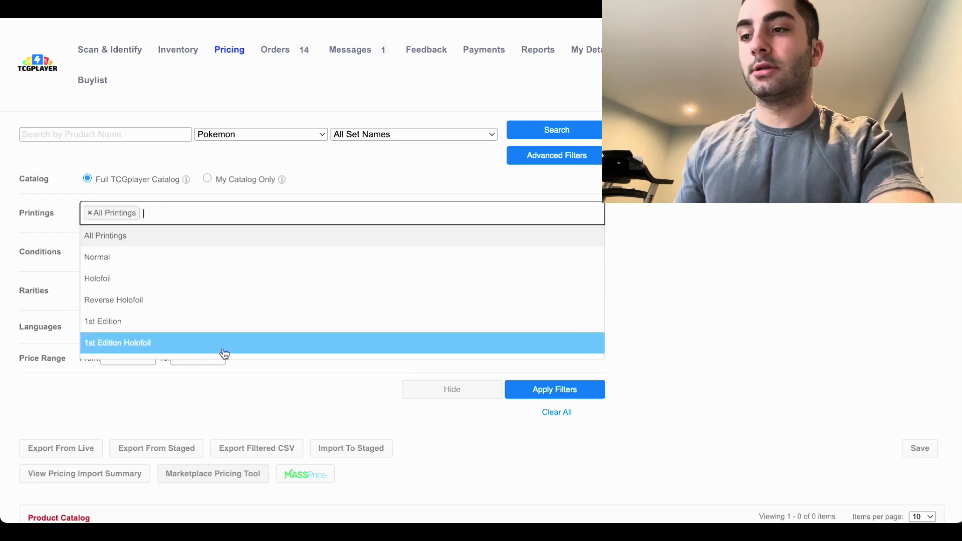
{"action": "scroll", "coordinate": [225, 354], "scroll_direction": "down", "scroll_amount": 1}
{"action": "scroll", "coordinate": [224, 353], "scroll_direction": "up", "scroll_amount": 1}
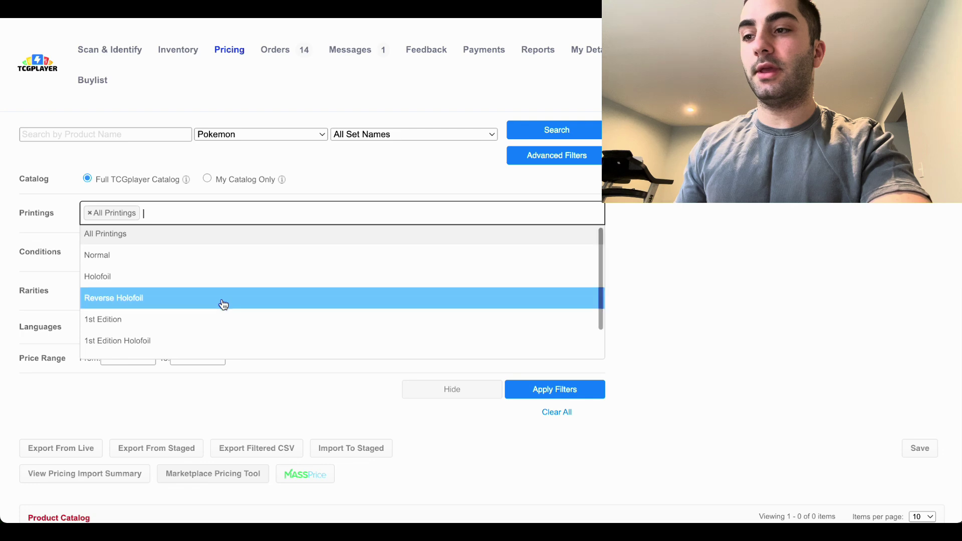
{"action": "scroll", "coordinate": [223, 303], "scroll_direction": "down", "scroll_amount": 2}
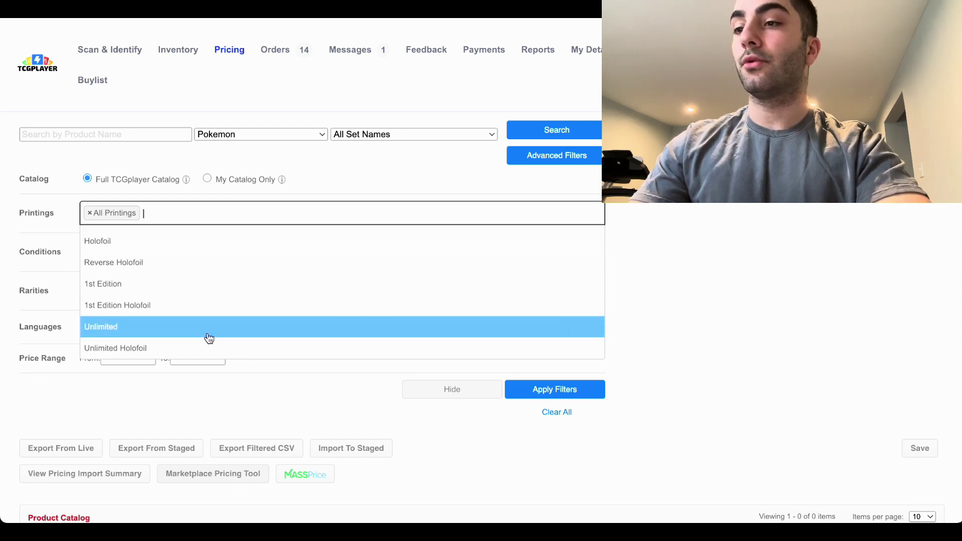
{"action": "left_click", "coordinate": [717, 309]}
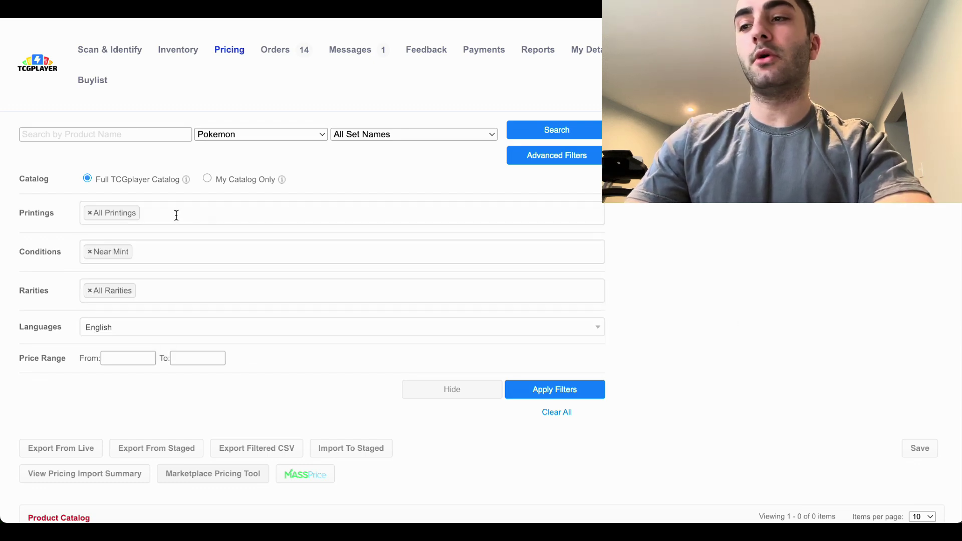
{"action": "left_click", "coordinate": [180, 294]}
{"action": "scroll", "coordinate": [177, 371], "scroll_direction": "down", "scroll_amount": 5}
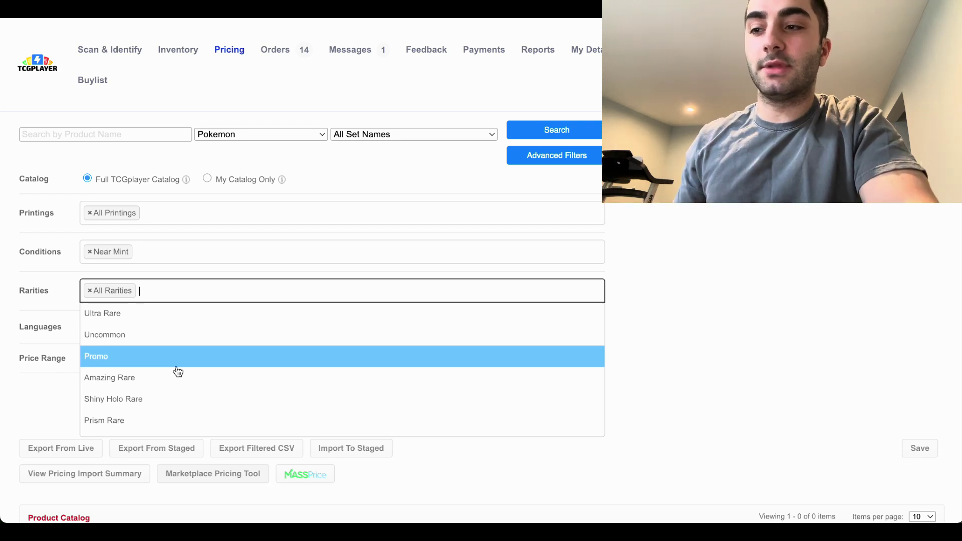
{"action": "scroll", "coordinate": [177, 370], "scroll_direction": "down", "scroll_amount": 3}
{"action": "scroll", "coordinate": [178, 370], "scroll_direction": "down", "scroll_amount": 4}
{"action": "scroll", "coordinate": [176, 371], "scroll_direction": "up", "scroll_amount": 2}
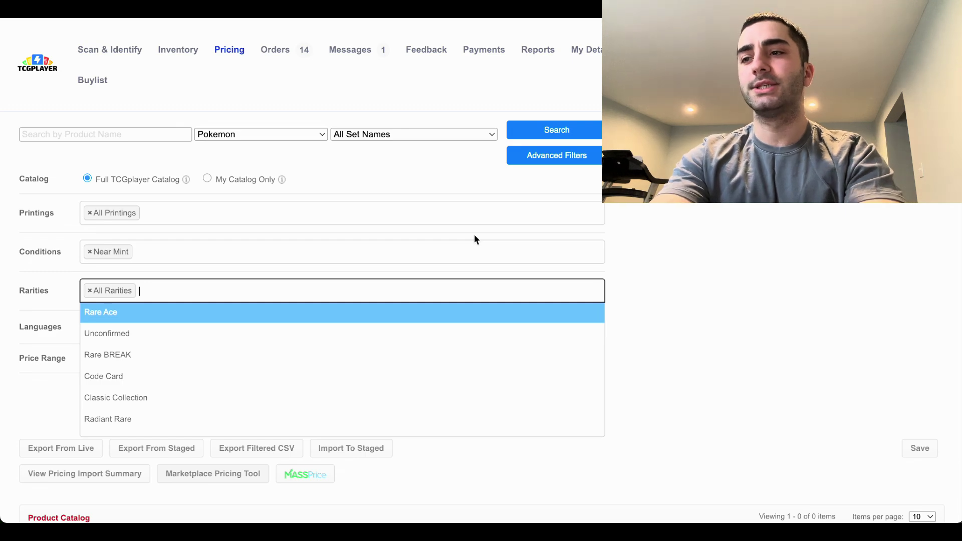
{"action": "left_click", "coordinate": [690, 251]}
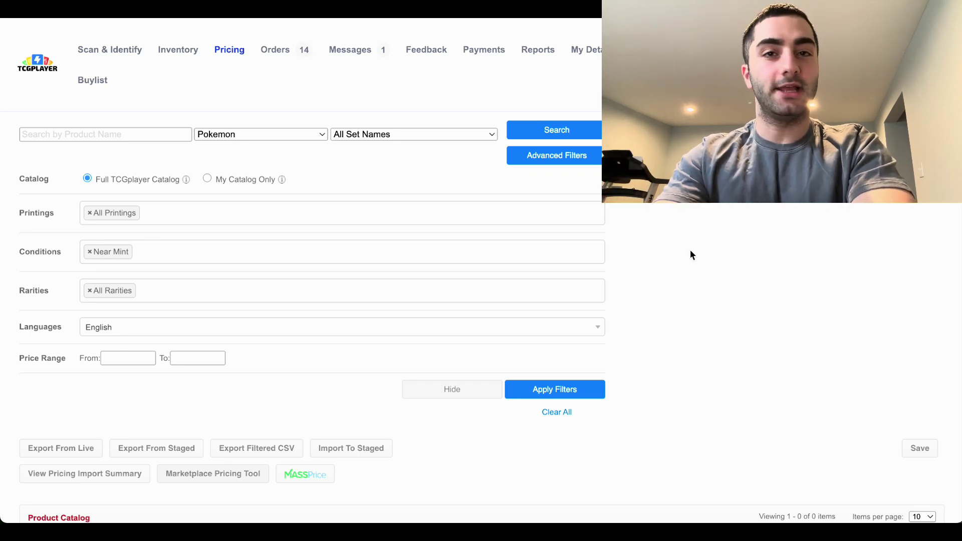
Choose SM Base Set as the set name and search the catalog.
{"action": "left_click", "coordinate": [434, 136]}
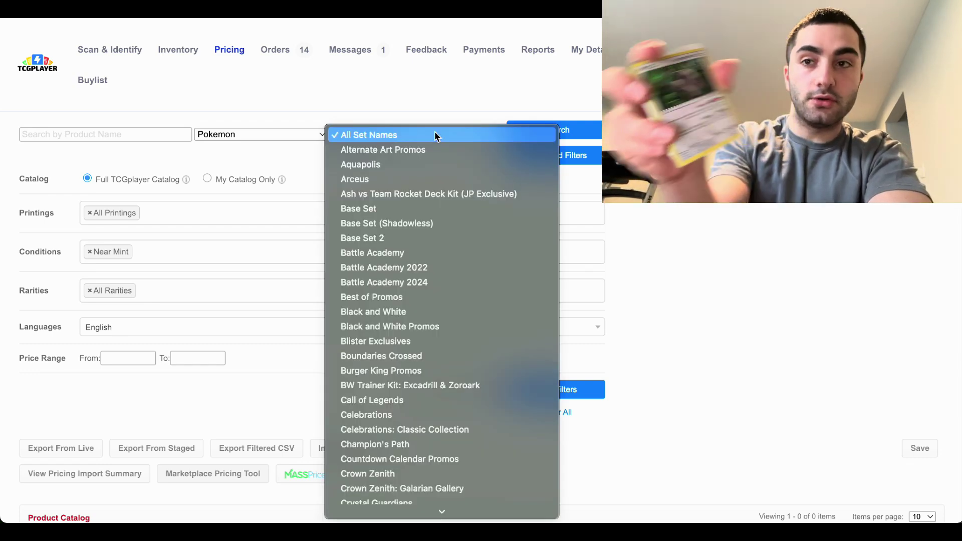
{"action": "scroll", "coordinate": [397, 296], "scroll_direction": "down", "scroll_amount": 20}
{"action": "scroll", "coordinate": [397, 296], "scroll_direction": "down", "scroll_amount": 10}
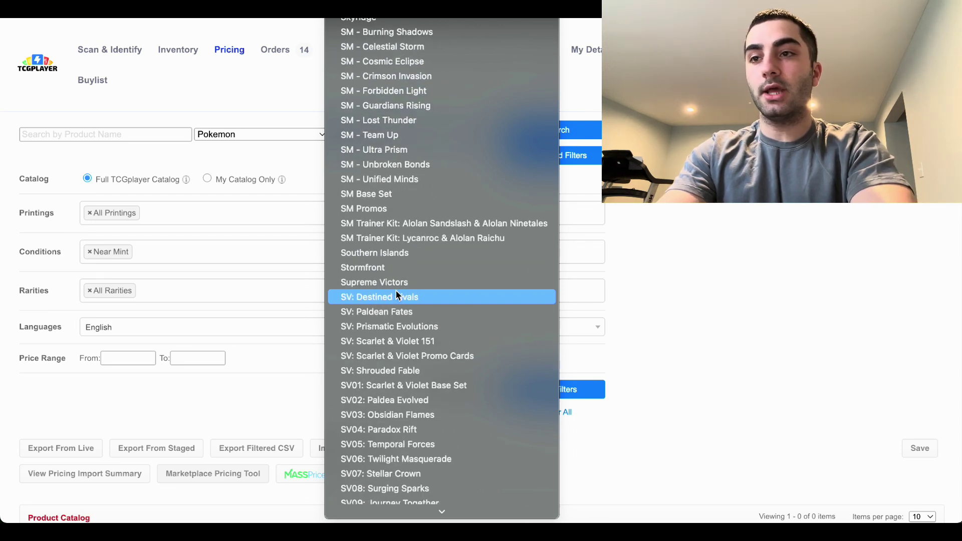
{"action": "scroll", "coordinate": [411, 115], "scroll_direction": "up", "scroll_amount": 2}
{"action": "left_click", "coordinate": [381, 267]}
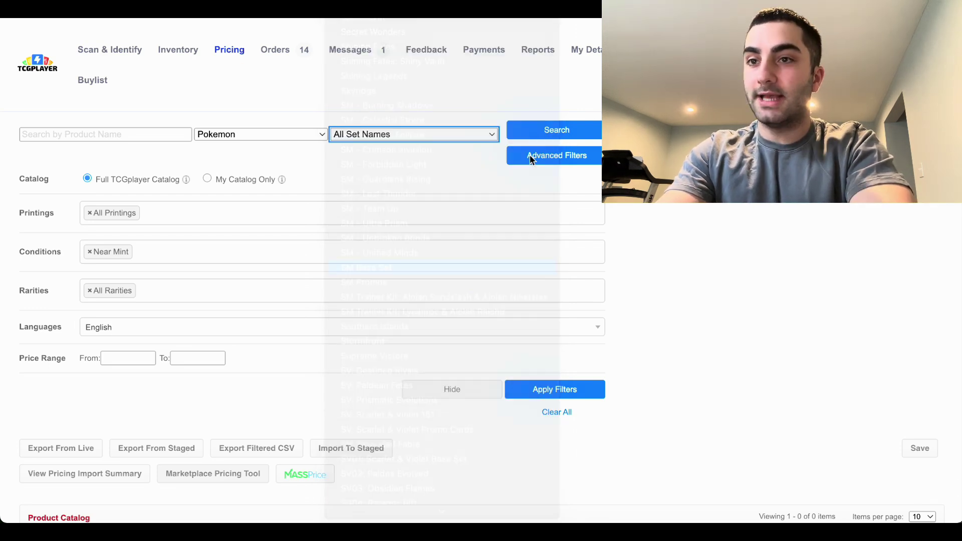
{"action": "left_click", "coordinate": [588, 131]}
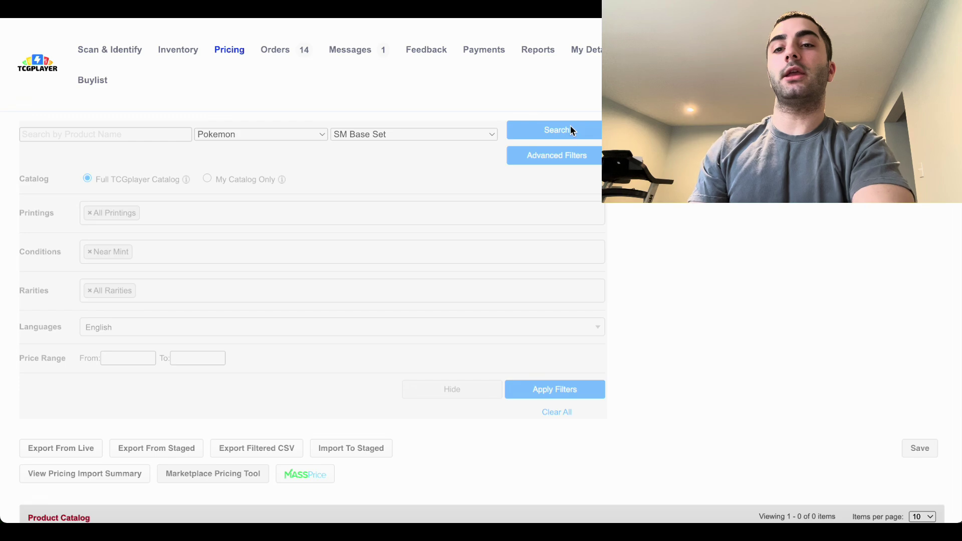
Show 500 items per page in the product catalog.
{"action": "scroll", "coordinate": [851, 410], "scroll_direction": "down", "scroll_amount": 5}
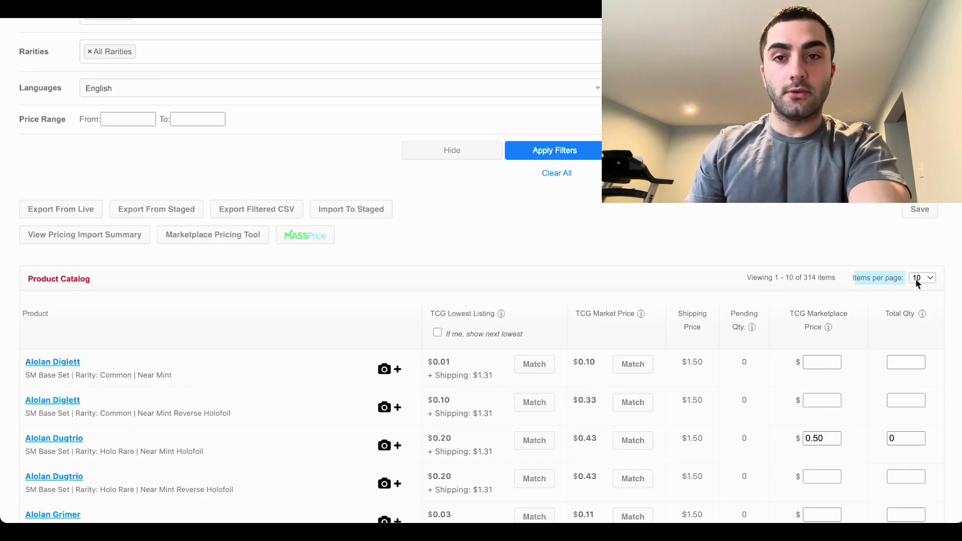
{"action": "left_click", "coordinate": [922, 278]}
{"action": "left_click", "coordinate": [935, 352]}
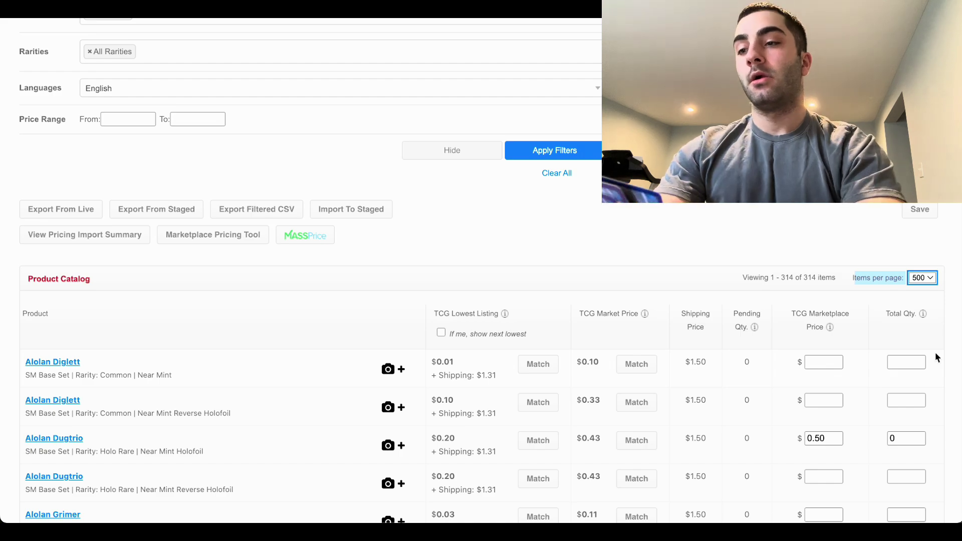
Find the Oranguru listings and match the marketplace prices of the Holofoil and Reverse Holofoil versions to the TCG market price.
{"action": "scroll", "coordinate": [709, 351], "scroll_direction": "down", "scroll_amount": 20}
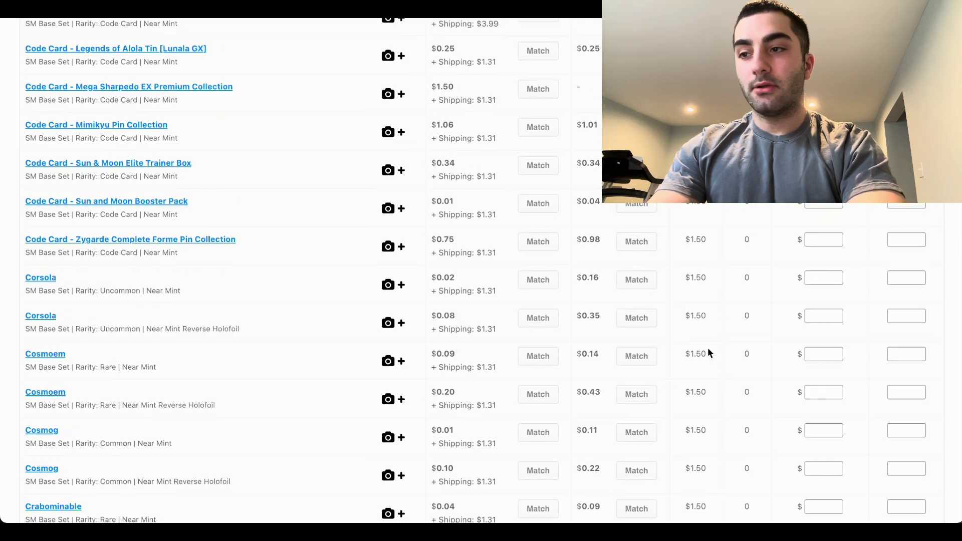
{"action": "scroll", "coordinate": [710, 352], "scroll_direction": "down", "scroll_amount": 20}
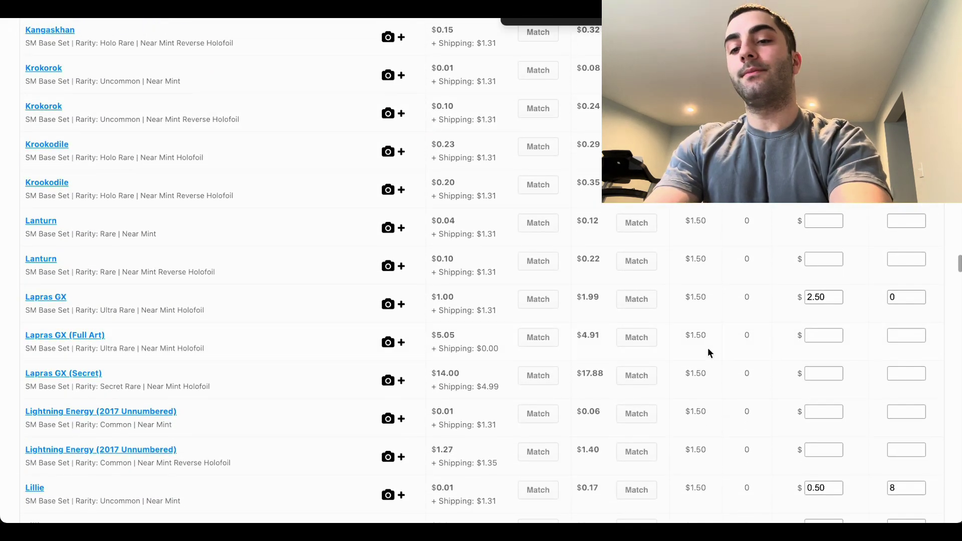
{"action": "type", "text": "orangu"}
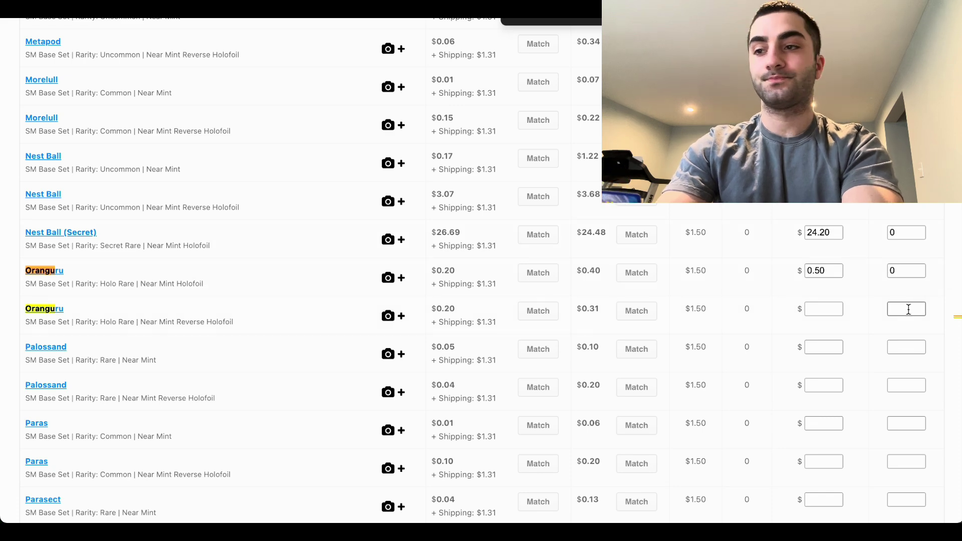
{"action": "left_click", "coordinate": [647, 276]}
{"action": "left_click", "coordinate": [641, 318]}
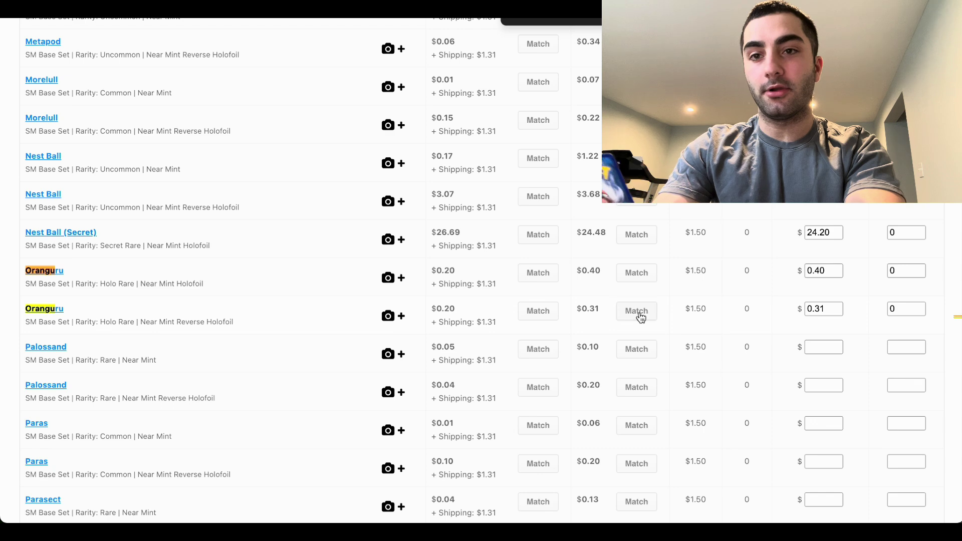
Set the total quantity of the Near Mint Holofoil Oranguru to 1 and save the catalog changes.
{"action": "left_click", "coordinate": [907, 271]}
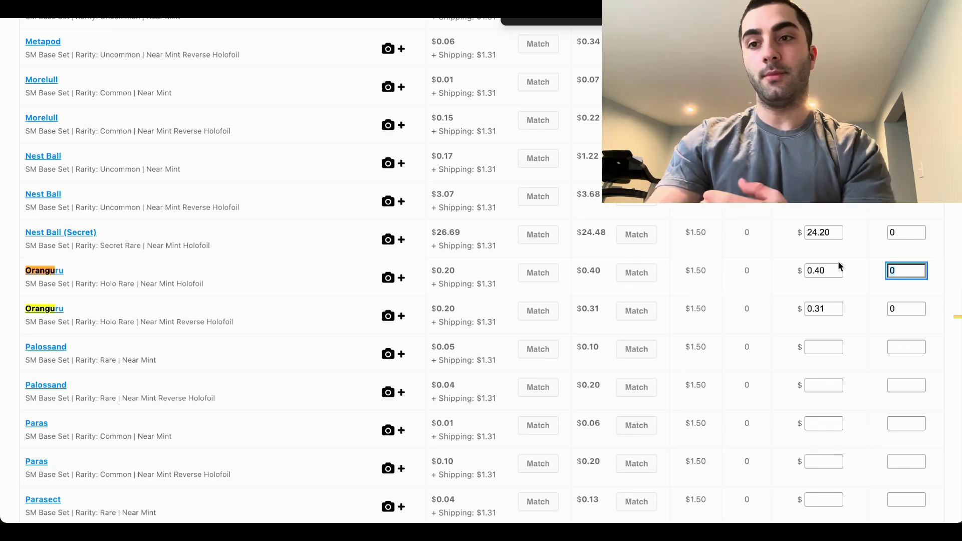
{"action": "left_click_drag", "start_coordinate": [803, 273], "coordinate": [843, 271]}
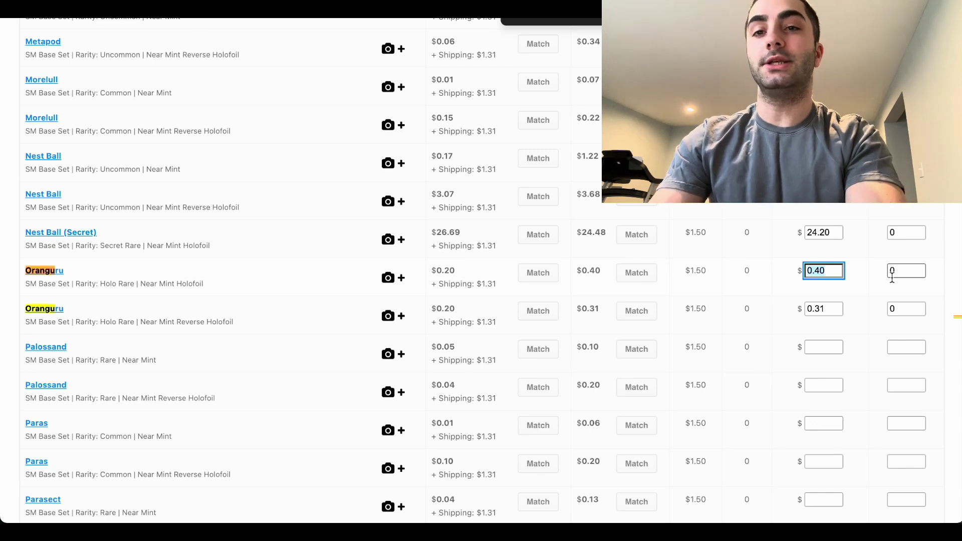
{"action": "left_click", "coordinate": [914, 269]}
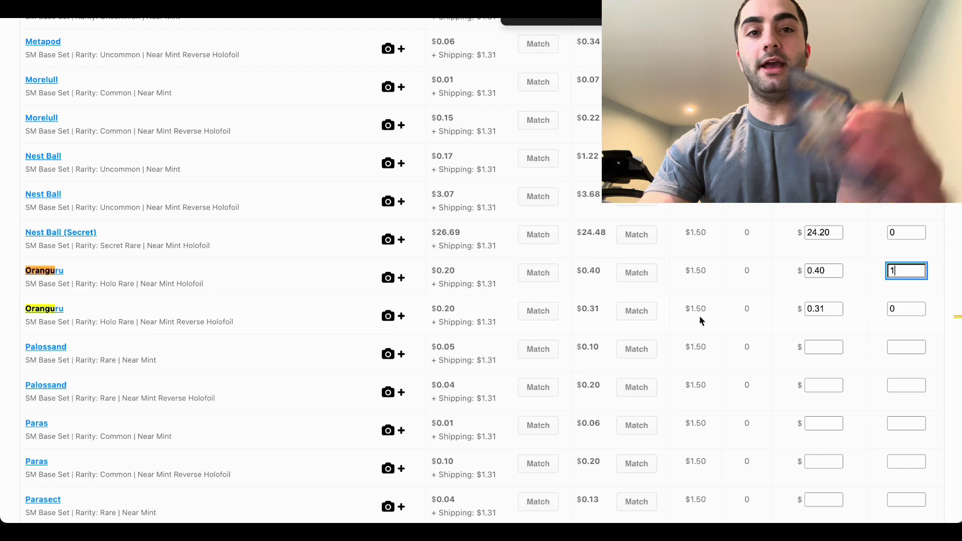
{"action": "left_click", "coordinate": [914, 305]}
{"action": "scroll", "coordinate": [913, 339], "scroll_direction": "down", "scroll_amount": 20}
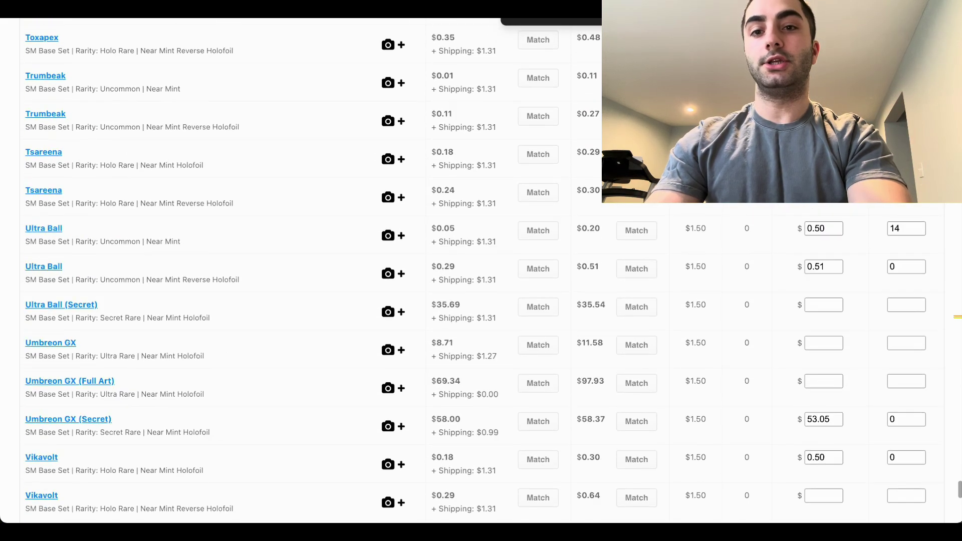
{"action": "left_click", "coordinate": [922, 393]}
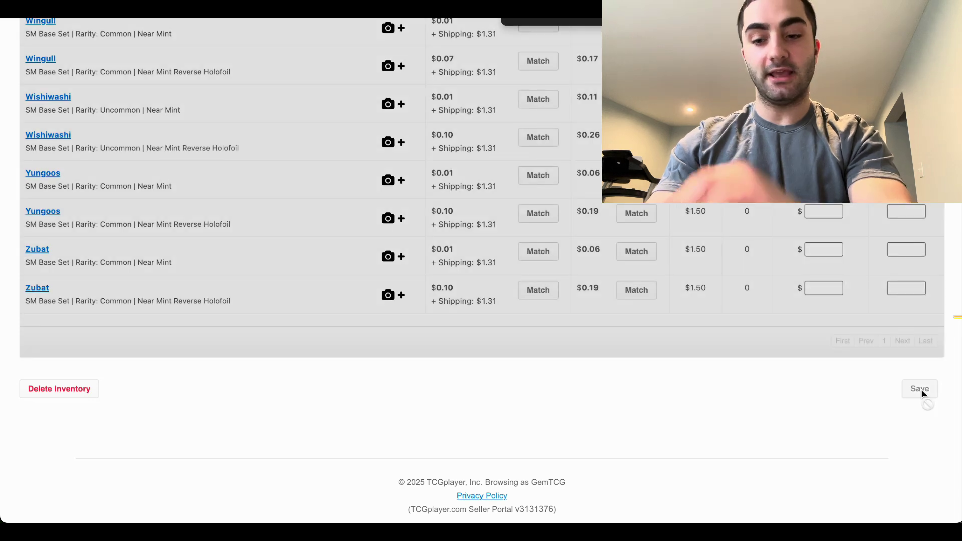
Switch the set name to SM - Cosmic Eclipse and search the catalog.
{"action": "scroll", "coordinate": [569, 131], "scroll_direction": "up", "scroll_amount": 5}
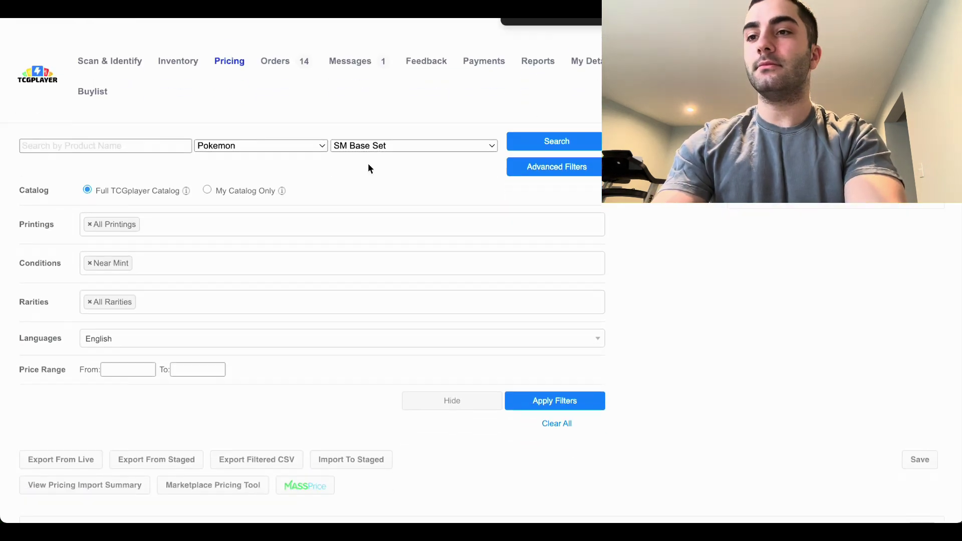
{"action": "left_click", "coordinate": [369, 144]}
{"action": "scroll", "coordinate": [453, 80], "scroll_direction": "up", "scroll_amount": 3}
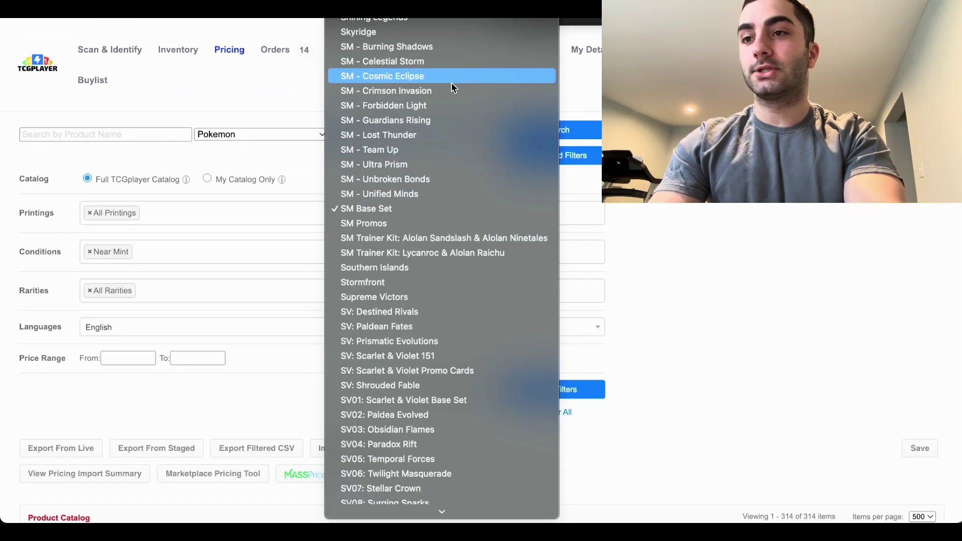
{"action": "left_click", "coordinate": [452, 77]}
{"action": "left_click", "coordinate": [575, 129]}
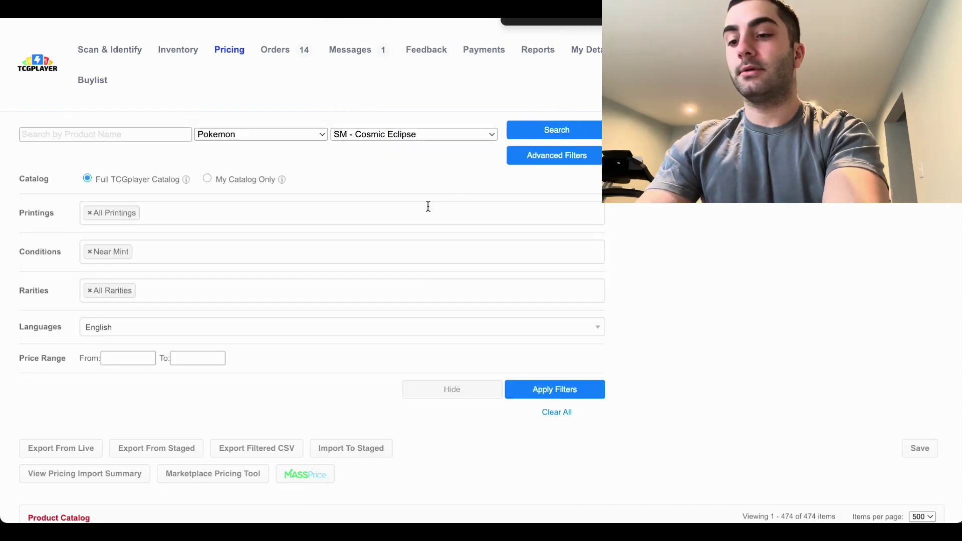
Find the Near Mint Reverse Holofoil listings and set the total quantity of Cynthia & Caitlin to 1 and Guzzlord to 2.
{"action": "type", "text": "Cynthi"}
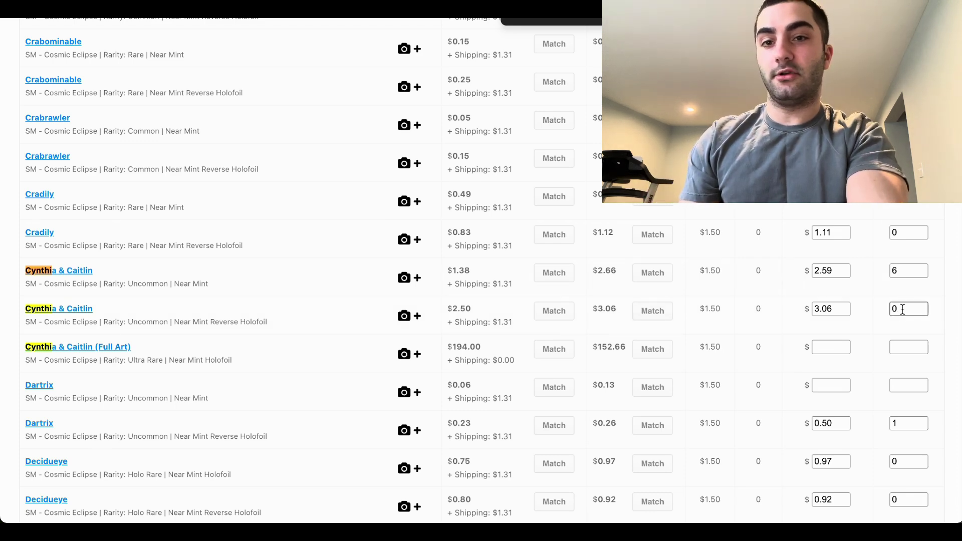
{"action": "scroll", "coordinate": [787, 323], "scroll_direction": "down", "scroll_amount": 20}
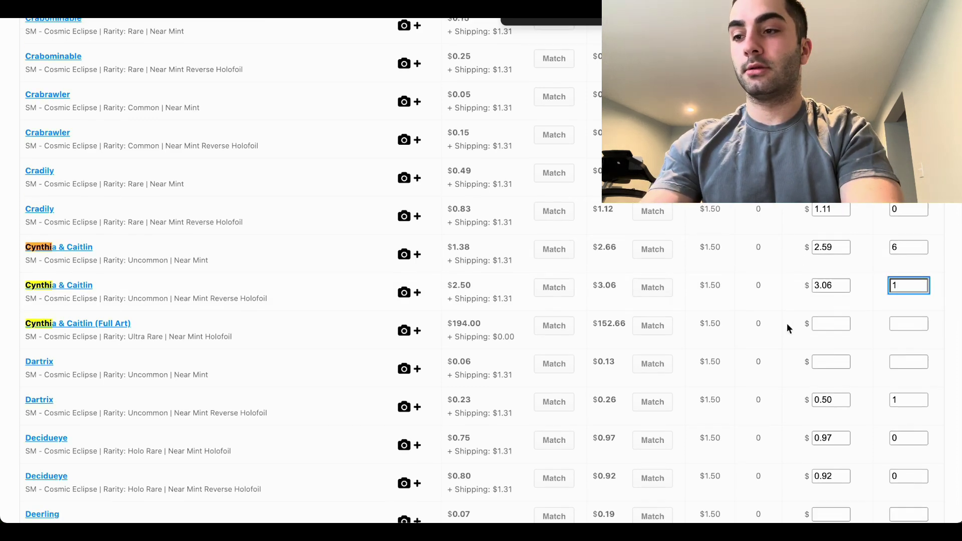
{"action": "scroll", "coordinate": [786, 323], "scroll_direction": "down", "scroll_amount": 10}
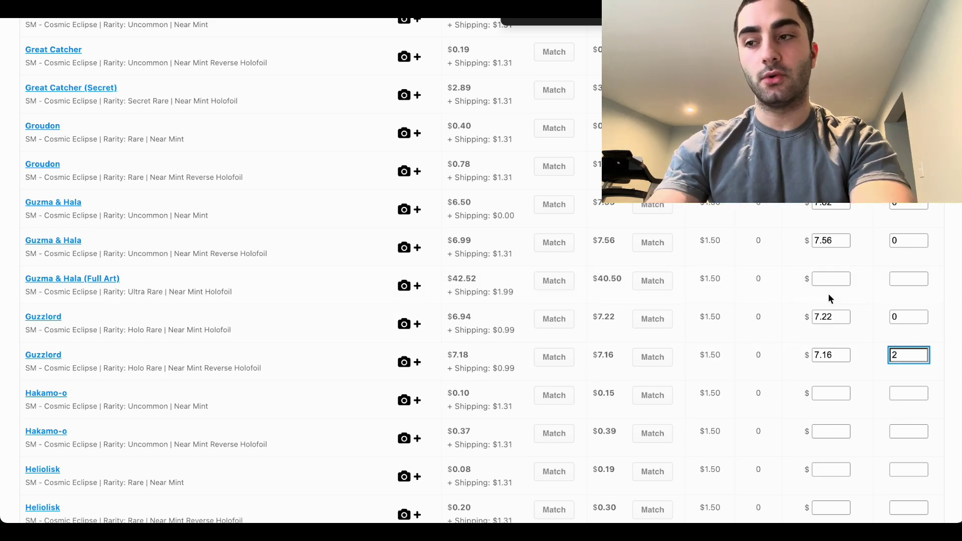
{"action": "scroll", "coordinate": [829, 299], "scroll_direction": "down", "scroll_amount": 20}
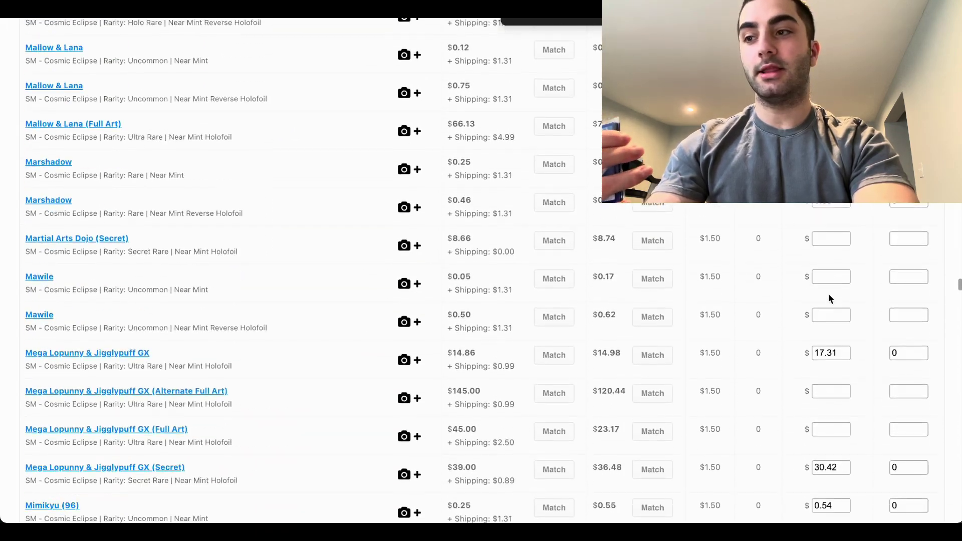
Update the total quantity of the Near Mint Holofoil Rosa in SM - Cosmic Eclipse and save the catalog changes.
{"action": "scroll", "coordinate": [829, 299], "scroll_direction": "down", "scroll_amount": 13}
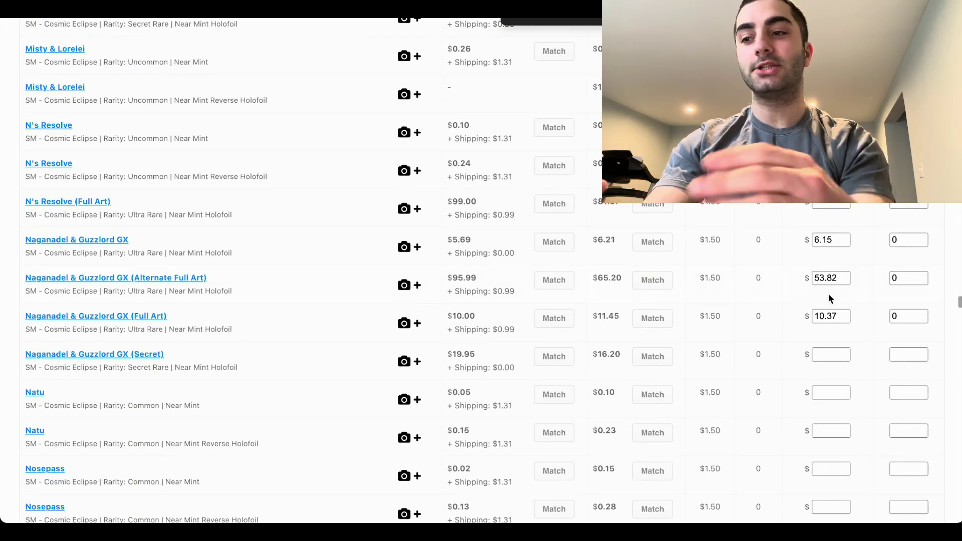
{"action": "scroll", "coordinate": [829, 299], "scroll_direction": "down", "scroll_amount": 10}
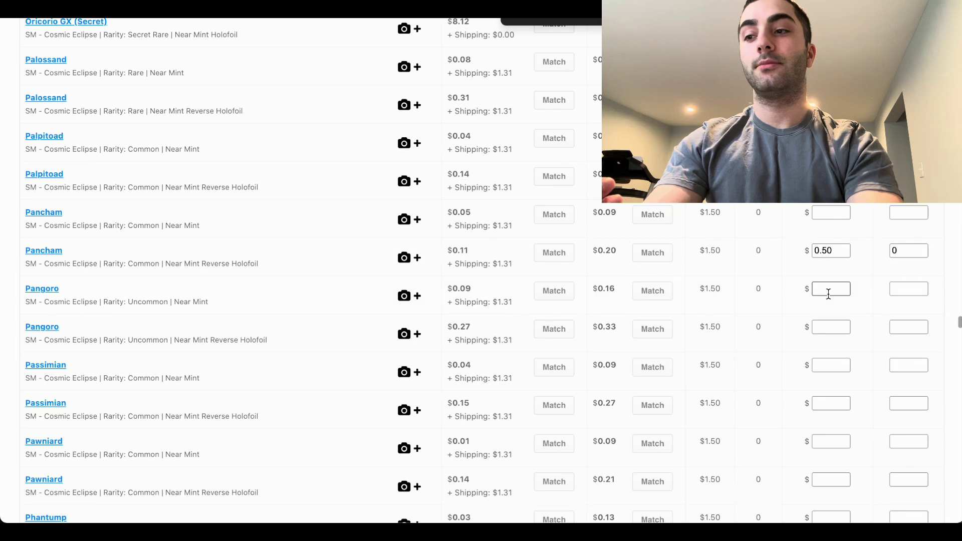
{"action": "scroll", "coordinate": [828, 294], "scroll_direction": "down", "scroll_amount": 20}
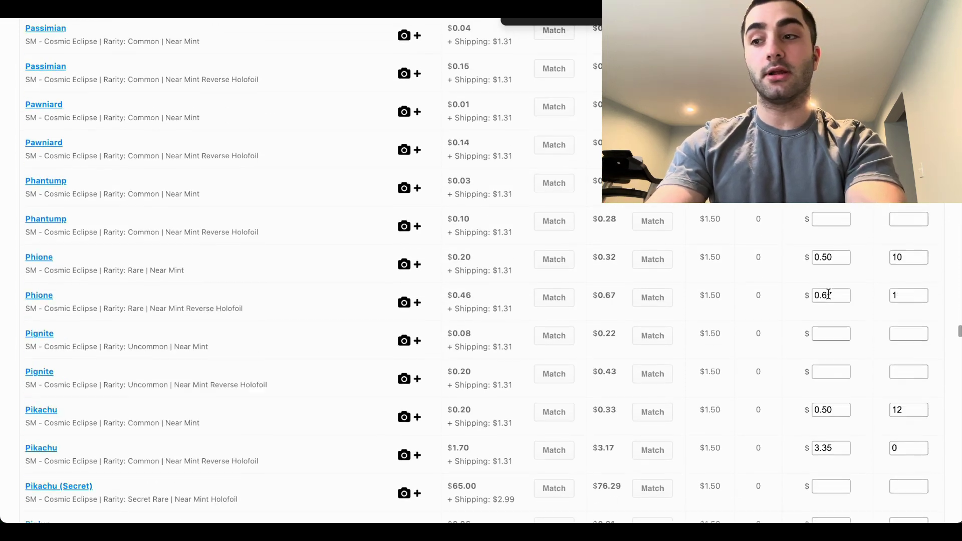
{"action": "scroll", "coordinate": [828, 294], "scroll_direction": "down", "scroll_amount": 5}
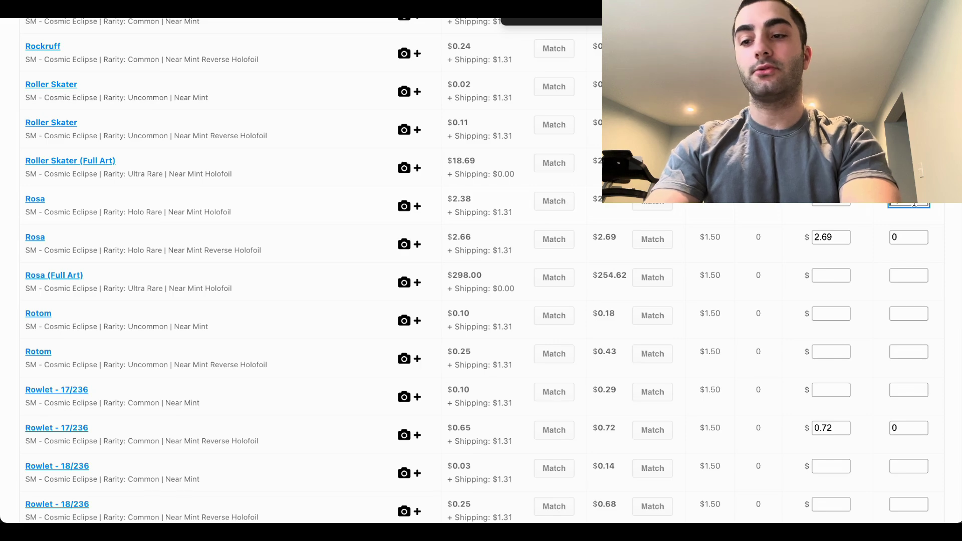
{"action": "scroll", "coordinate": [924, 386], "scroll_direction": "down", "scroll_amount": 20}
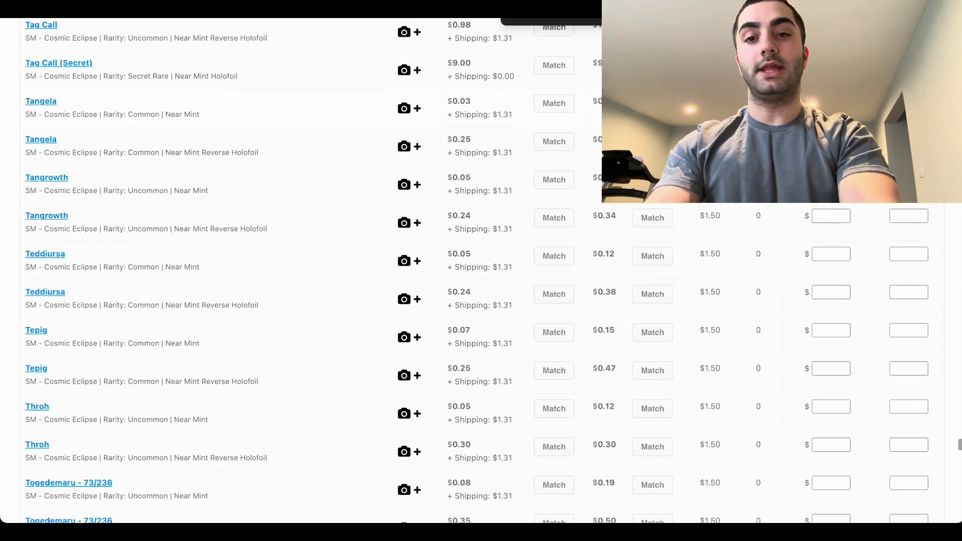
{"action": "left_click", "coordinate": [919, 388]}
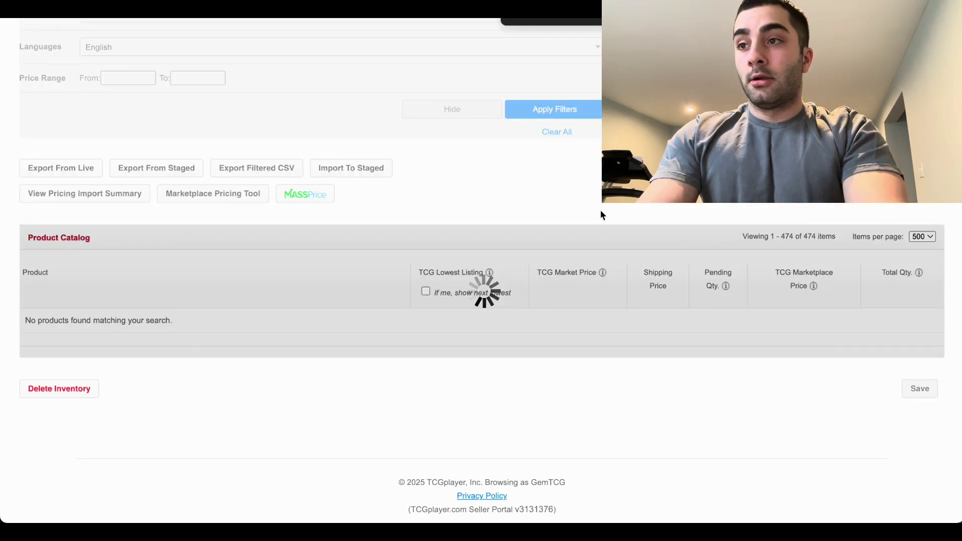
Switch the set name to Hidden Fates and search the catalog.
{"action": "scroll", "coordinate": [600, 209], "scroll_direction": "up", "scroll_amount": 6}
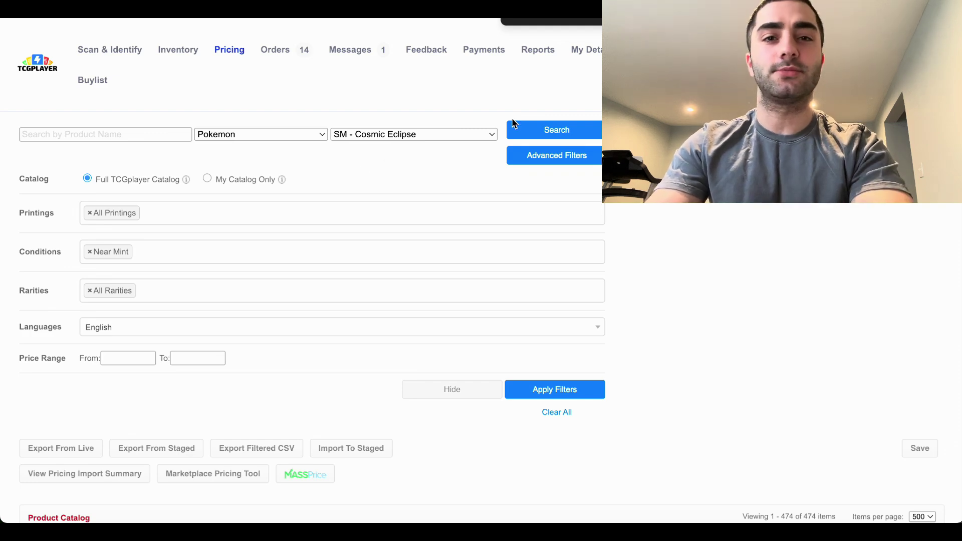
{"action": "left_click", "coordinate": [452, 134]}
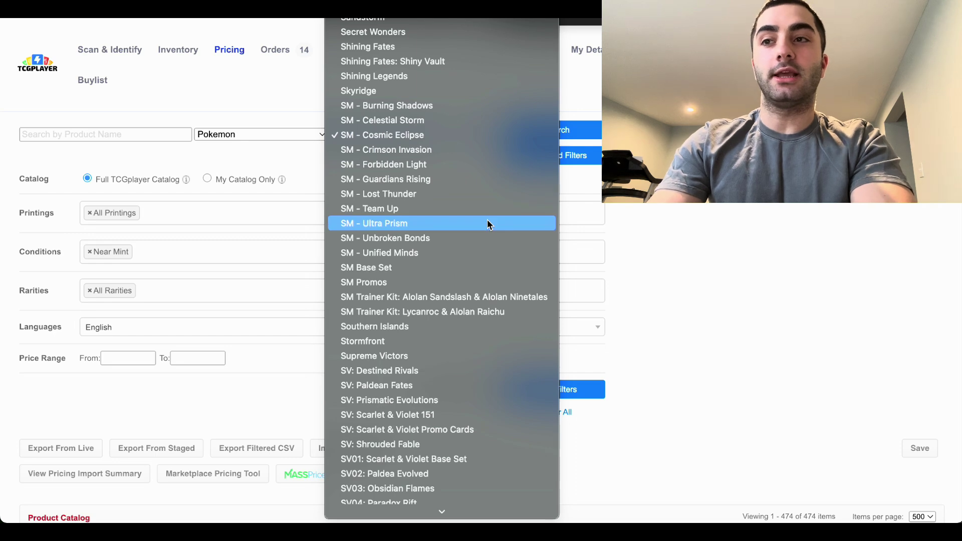
{"action": "scroll", "coordinate": [486, 221], "scroll_direction": "up", "scroll_amount": 5}
{"action": "scroll", "coordinate": [486, 224], "scroll_direction": "up", "scroll_amount": 12}
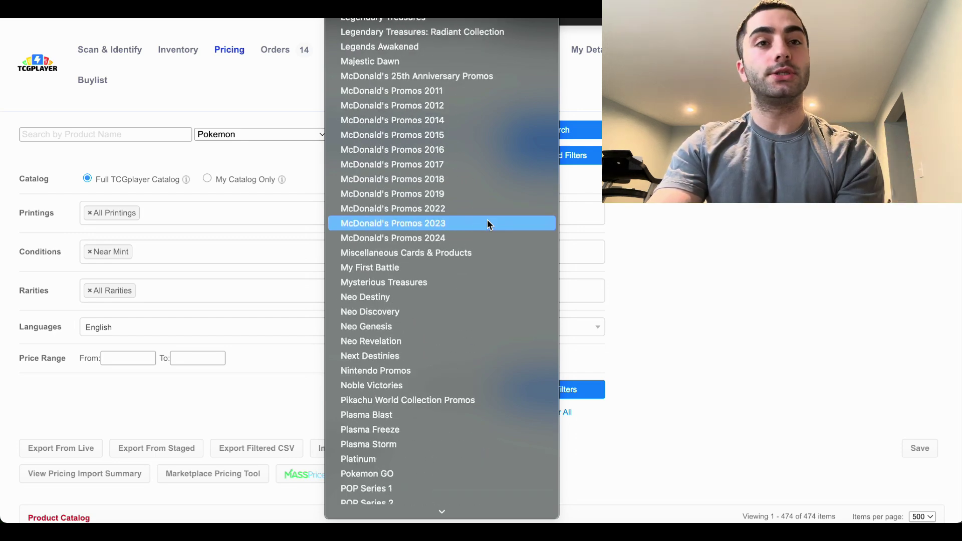
{"action": "scroll", "coordinate": [487, 220], "scroll_direction": "up", "scroll_amount": 6}
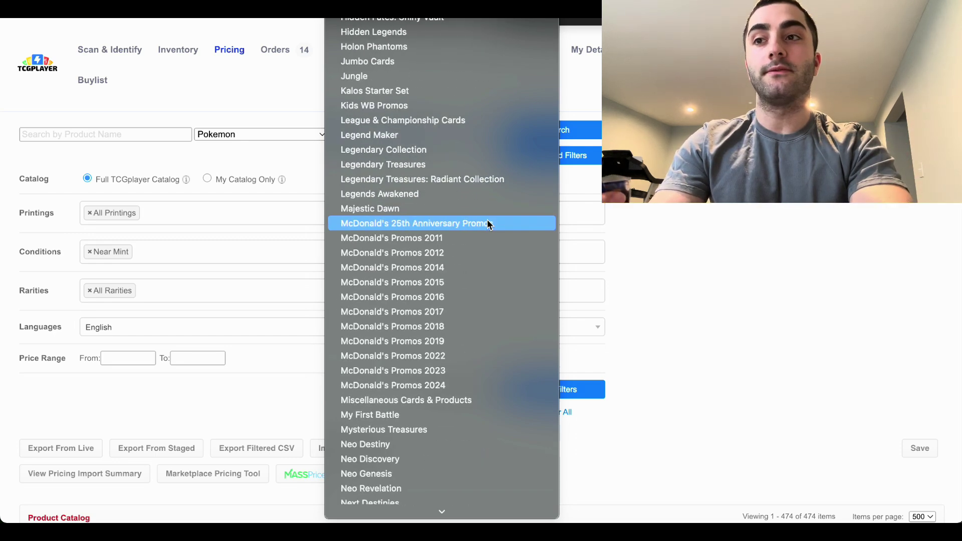
{"action": "left_click", "coordinate": [508, 109]}
{"action": "left_click", "coordinate": [585, 128]}
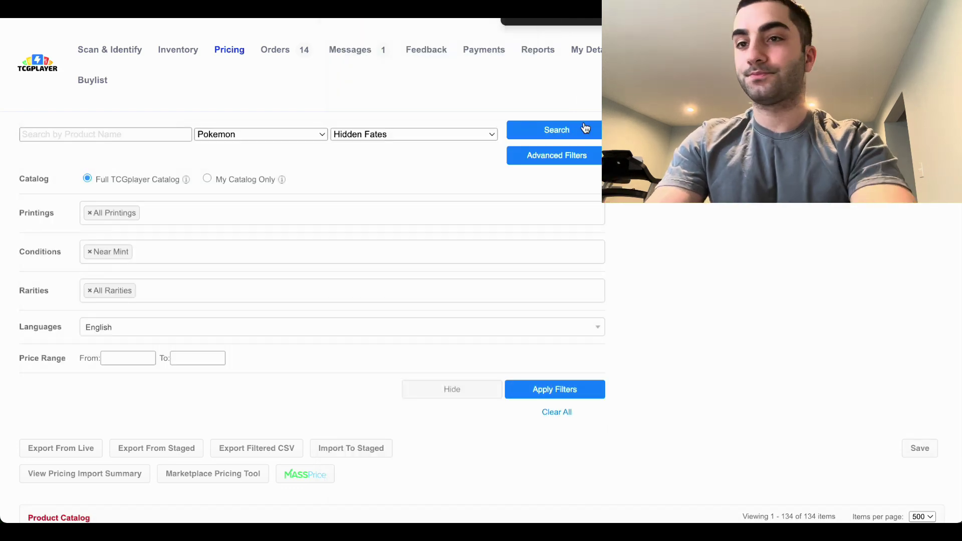
Match the Near Mint Reverse Holofoil Misty's Determination to the TCG market price, with a total quantity of 1, and save the changes.
{"action": "scroll", "coordinate": [545, 192], "scroll_direction": "down", "scroll_amount": 10}
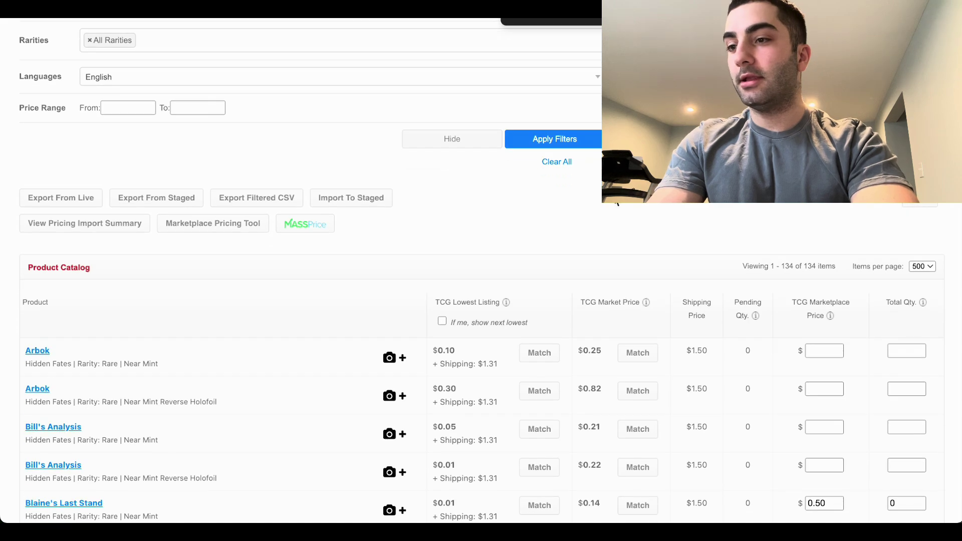
{"action": "scroll", "coordinate": [615, 221], "scroll_direction": "down", "scroll_amount": 20}
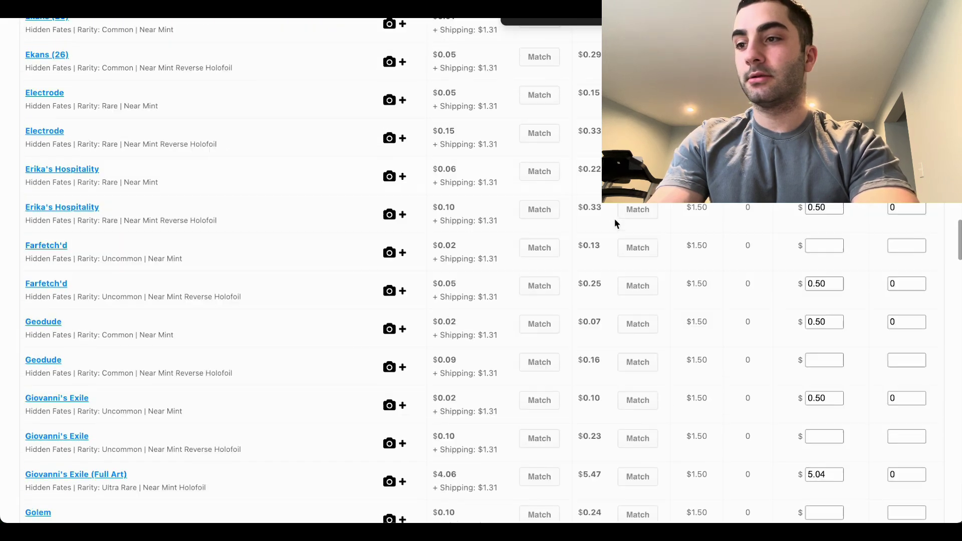
{"action": "scroll", "coordinate": [614, 219], "scroll_direction": "down", "scroll_amount": 4}
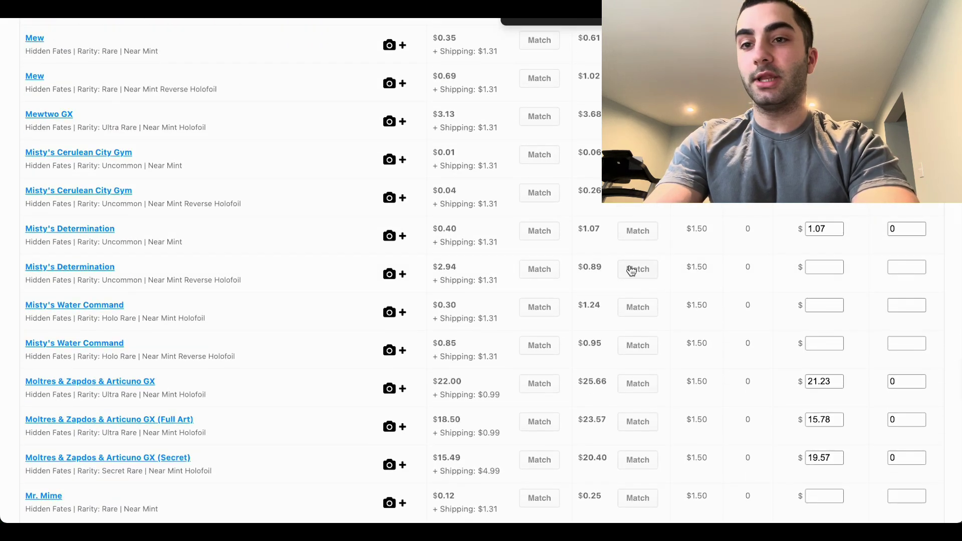
{"action": "left_click", "coordinate": [632, 269]}
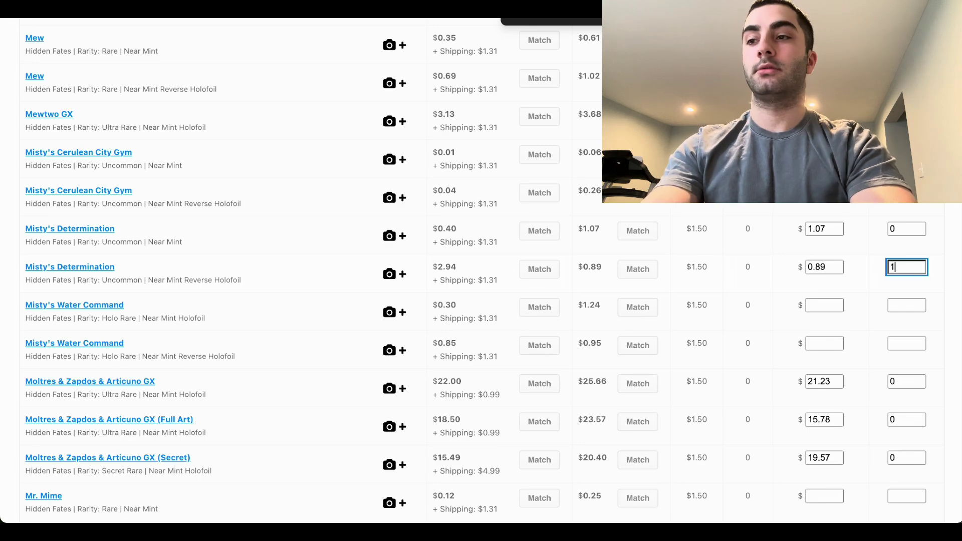
{"action": "type", "text": "1"}
{"action": "scroll", "coordinate": [919, 417], "scroll_direction": "down", "scroll_amount": 15}
{"action": "left_click", "coordinate": [919, 389]}
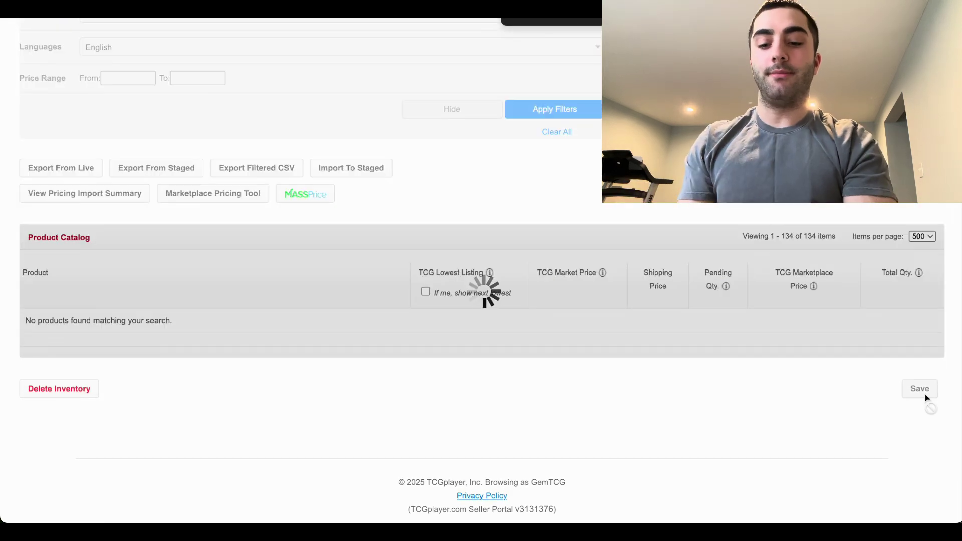
Switch the set name to SV01: Scarlet & Violet Base Set and search the catalog.
{"action": "scroll", "coordinate": [484, 77], "scroll_direction": "up", "scroll_amount": 6}
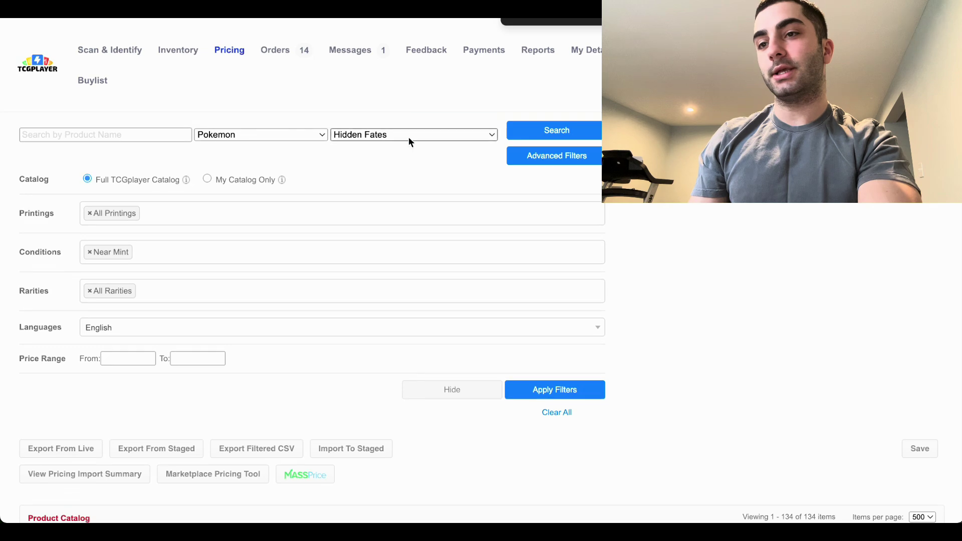
{"action": "left_click", "coordinate": [409, 136]}
{"action": "scroll", "coordinate": [408, 136], "scroll_direction": "up", "scroll_amount": 2}
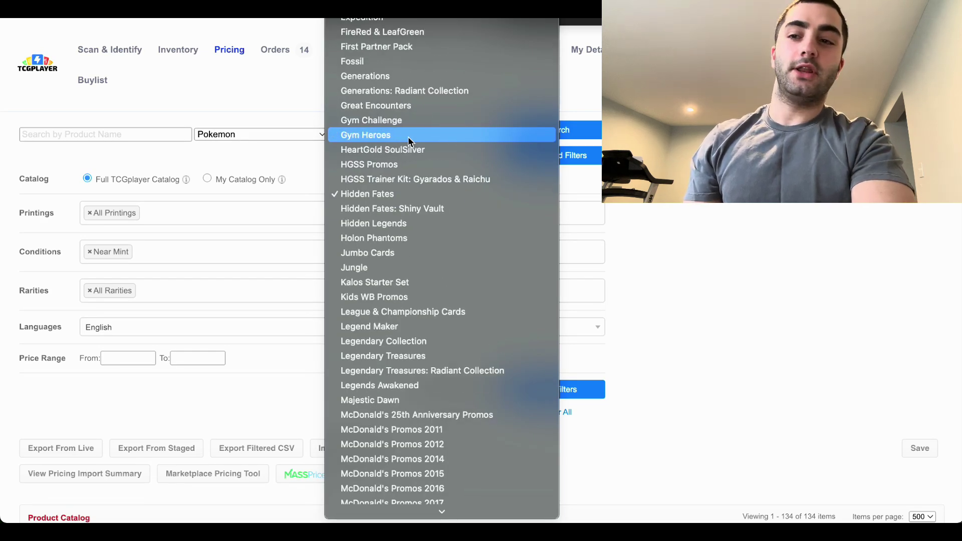
{"action": "scroll", "coordinate": [419, 121], "scroll_direction": "down", "scroll_amount": 12}
{"action": "scroll", "coordinate": [440, 277], "scroll_direction": "down", "scroll_amount": 6}
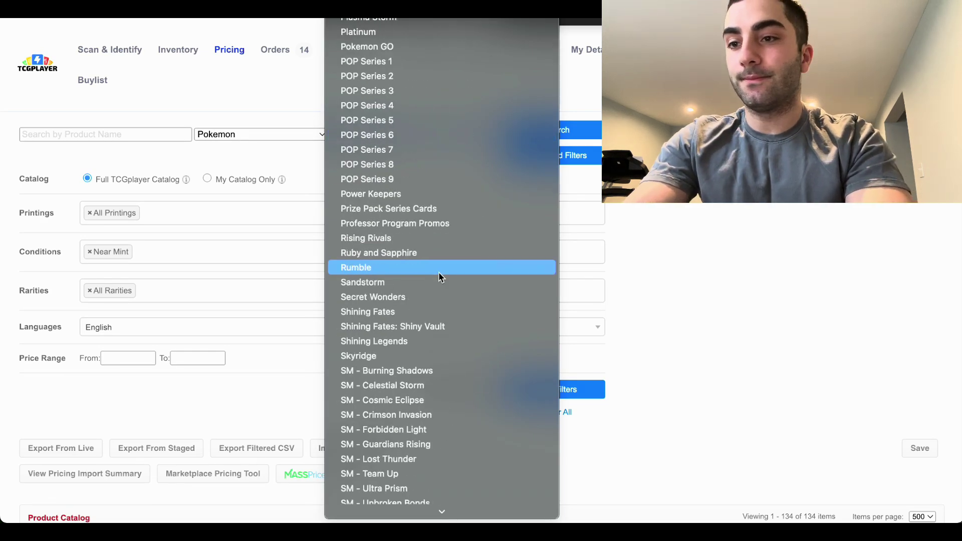
{"action": "scroll", "coordinate": [441, 275], "scroll_direction": "down", "scroll_amount": 2}
{"action": "scroll", "coordinate": [441, 388], "scroll_direction": "down", "scroll_amount": 2}
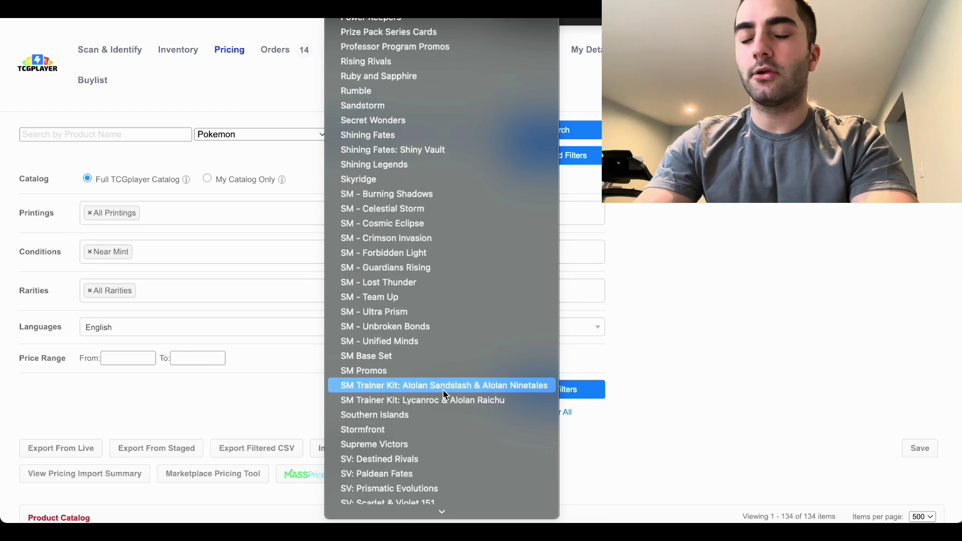
{"action": "scroll", "coordinate": [444, 393], "scroll_direction": "down", "scroll_amount": 3}
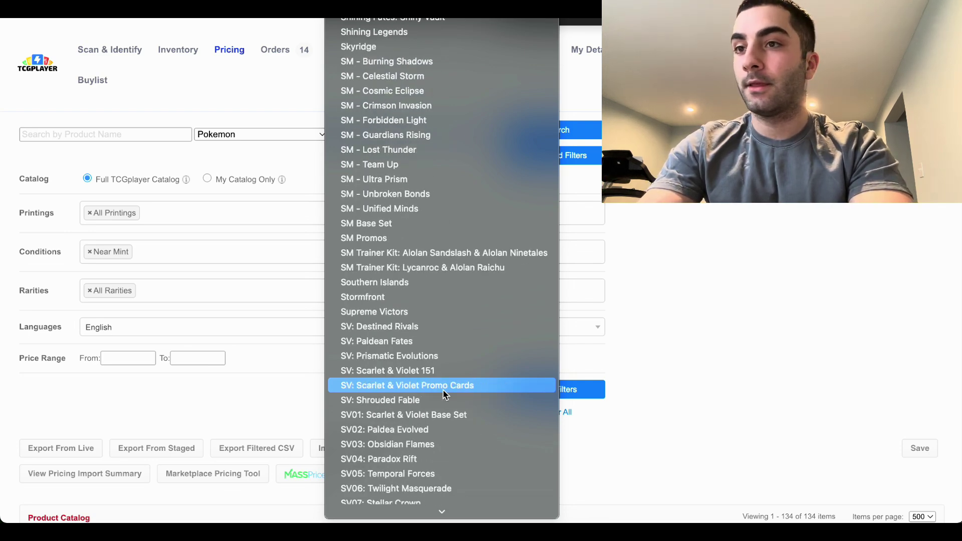
{"action": "scroll", "coordinate": [471, 237], "scroll_direction": "down", "scroll_amount": 2}
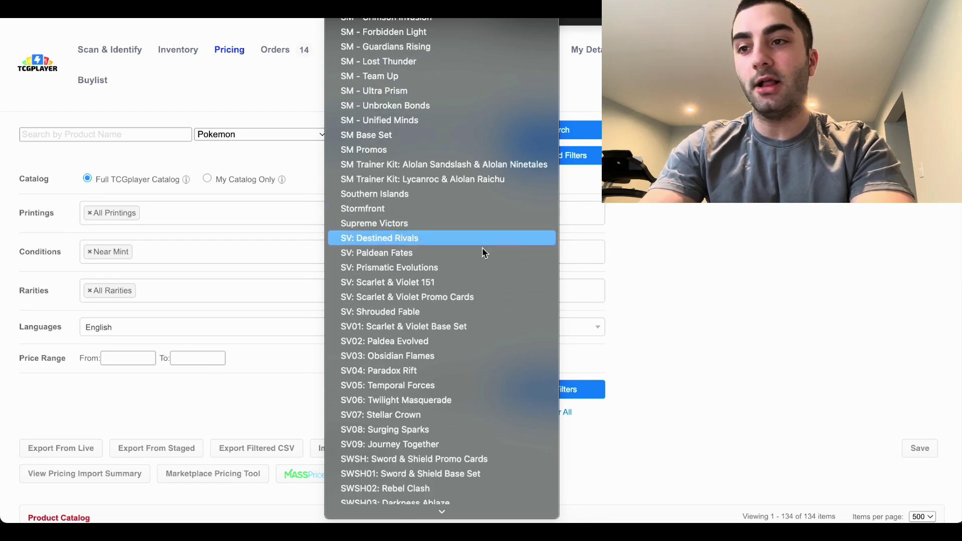
{"action": "scroll", "coordinate": [482, 250], "scroll_direction": "down", "scroll_amount": 1}
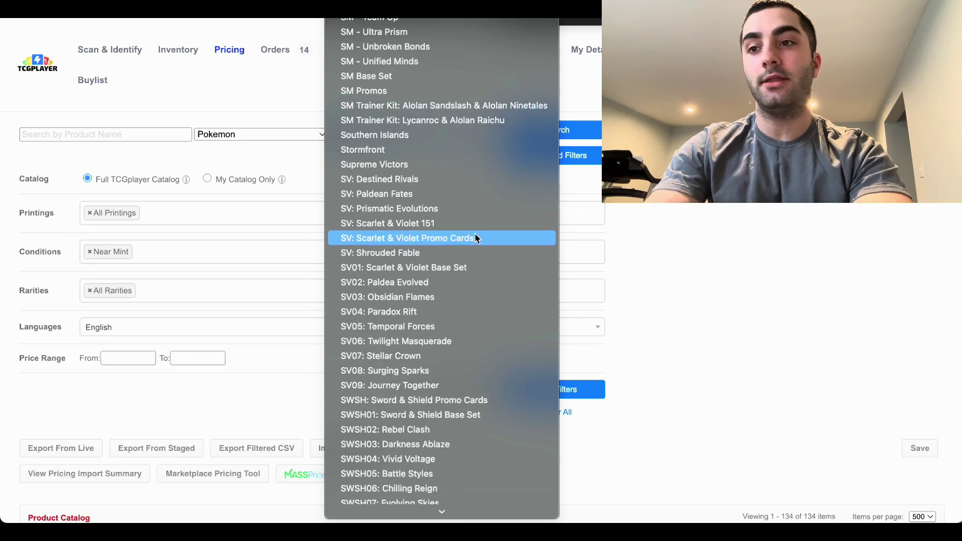
{"action": "left_click", "coordinate": [471, 267]}
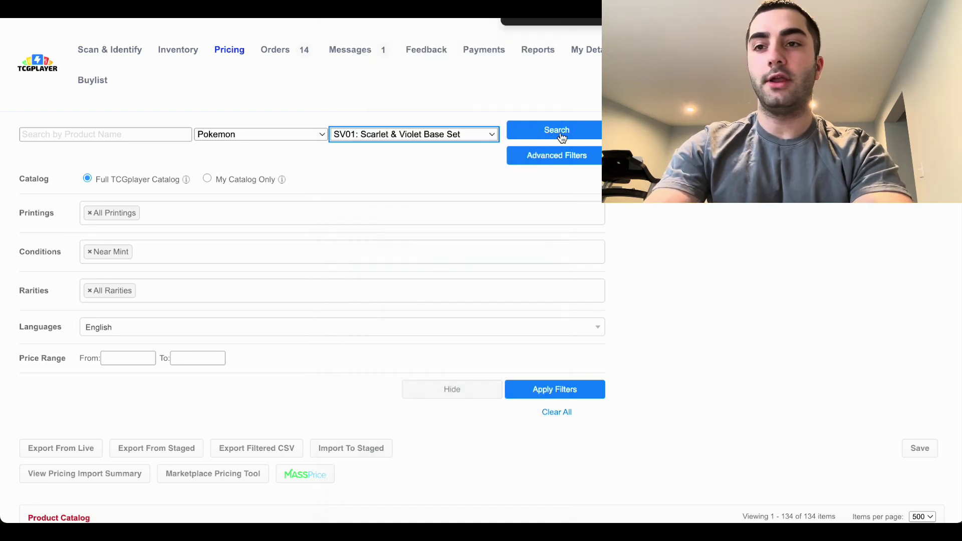
{"action": "left_click", "coordinate": [559, 130]}
Match the marketplace price of the Near Mint Alomomola to its TCG market price.
{"action": "scroll", "coordinate": [686, 272], "scroll_direction": "down", "scroll_amount": 4}
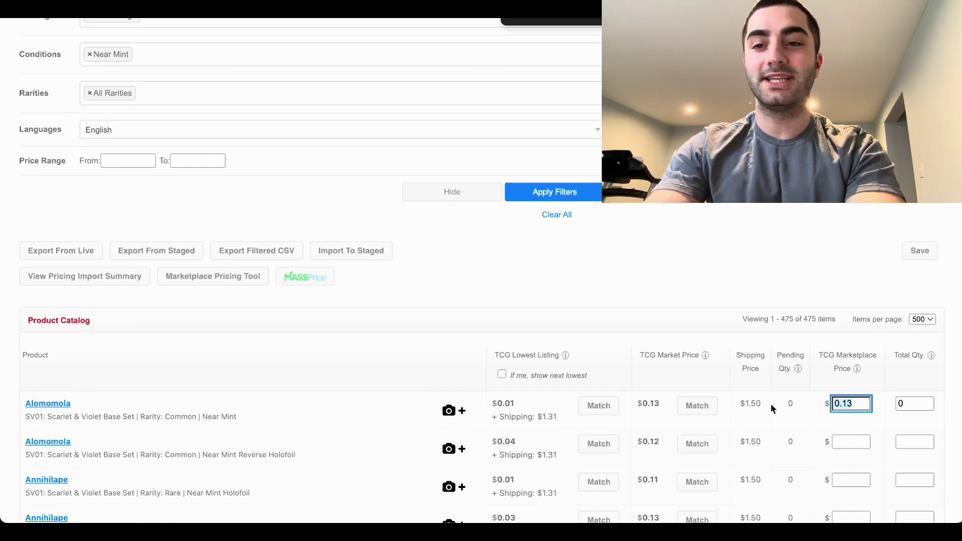
{"action": "scroll", "coordinate": [770, 405], "scroll_direction": "down", "scroll_amount": 1}
{"action": "left_click", "coordinate": [701, 354]}
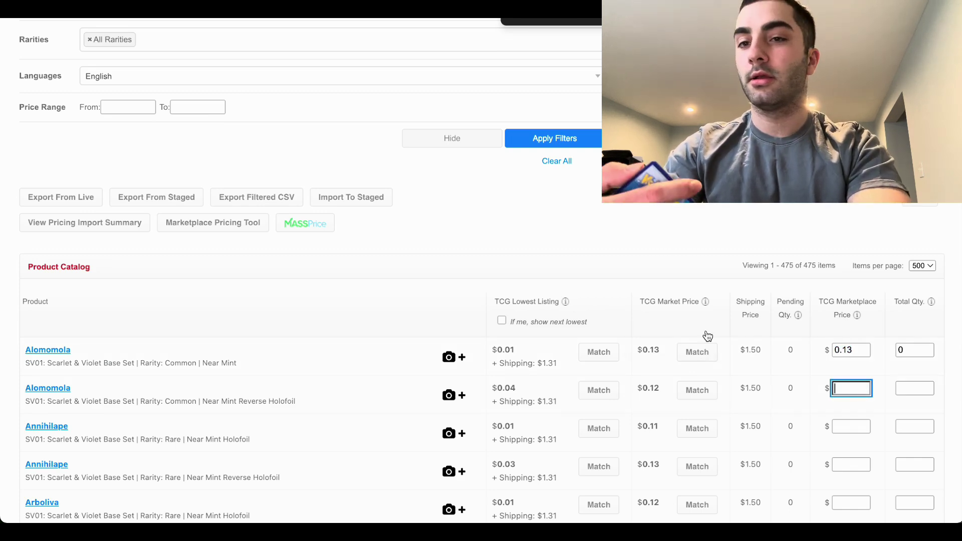
Set the total quantity of the Near Mint Pokegear 3.0 in the Scarlet & Violet Base Set to 1 and save the changes.
{"action": "scroll", "coordinate": [707, 336], "scroll_direction": "down", "scroll_amount": 15}
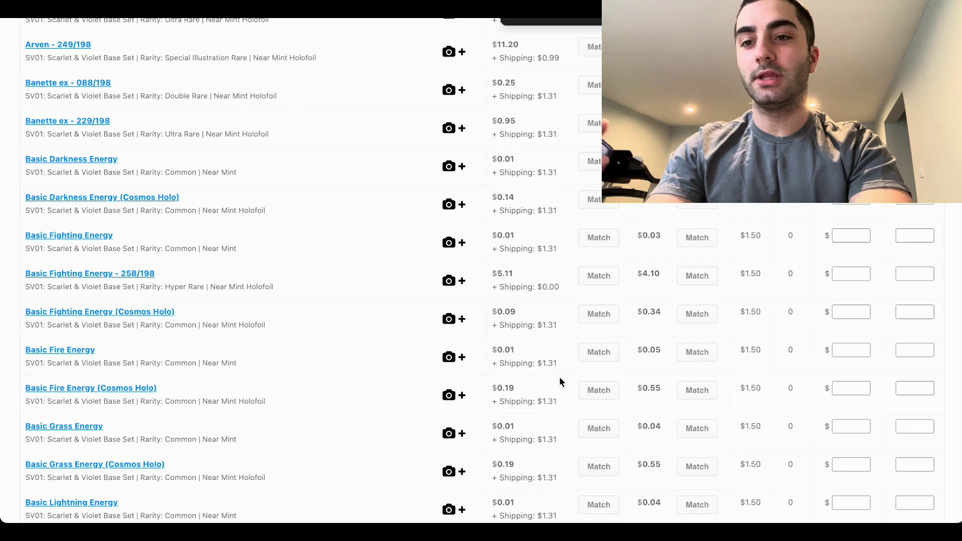
{"action": "scroll", "coordinate": [559, 377], "scroll_direction": "down", "scroll_amount": 20}
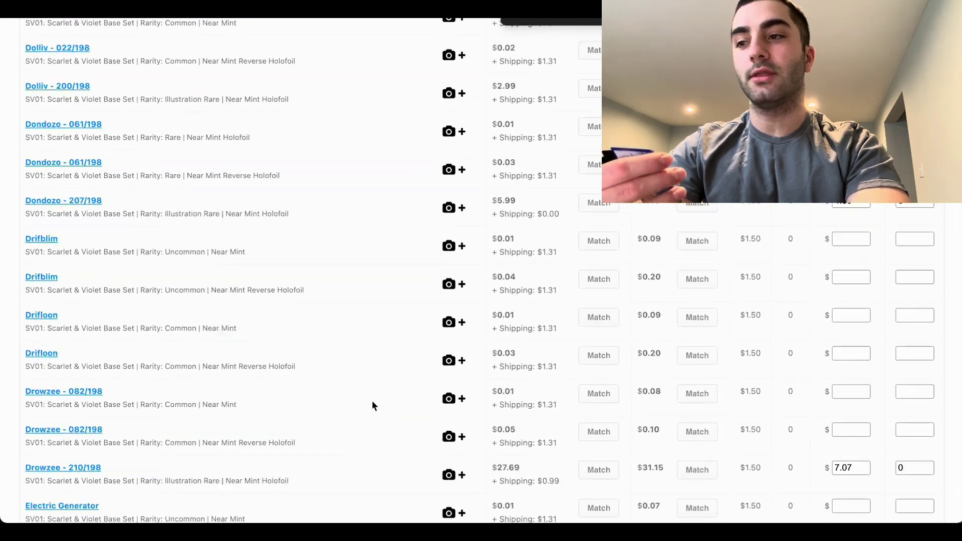
{"action": "scroll", "coordinate": [372, 401], "scroll_direction": "down", "scroll_amount": 20}
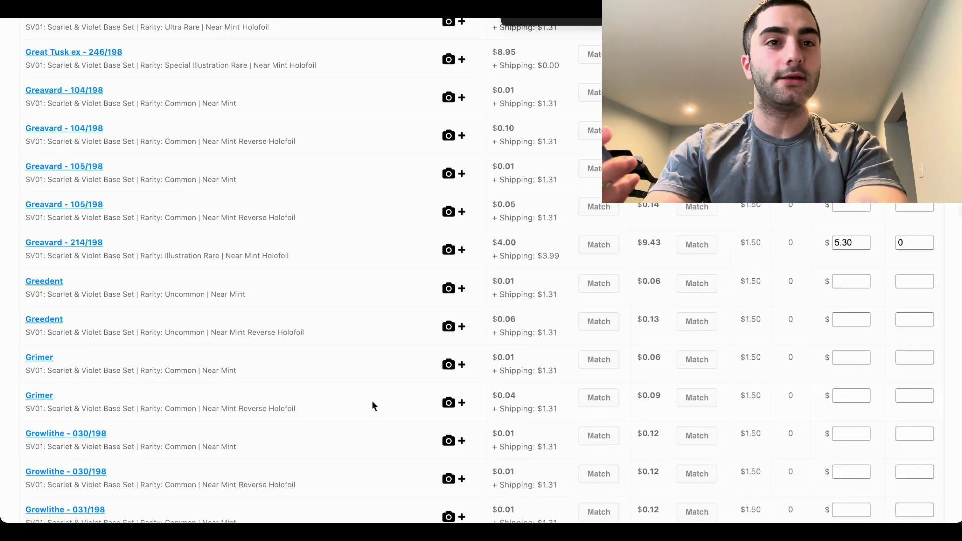
{"action": "scroll", "coordinate": [372, 406], "scroll_direction": "down", "scroll_amount": 20}
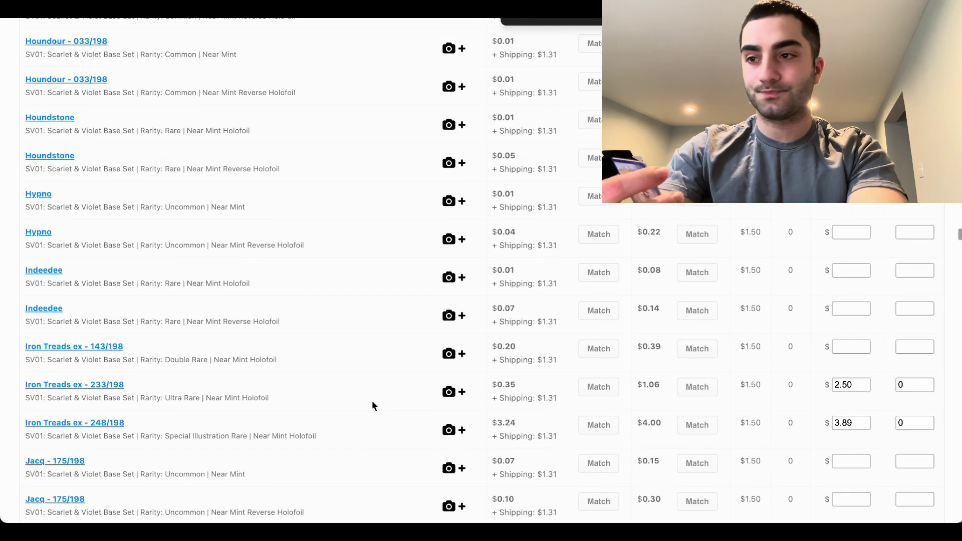
{"action": "scroll", "coordinate": [372, 405], "scroll_direction": "down", "scroll_amount": 20}
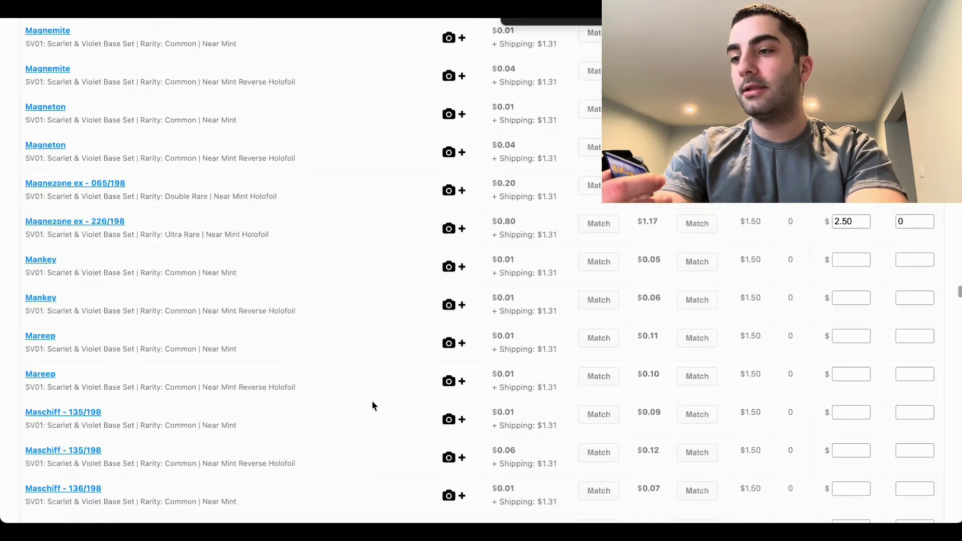
{"action": "scroll", "coordinate": [371, 406], "scroll_direction": "down", "scroll_amount": 3}
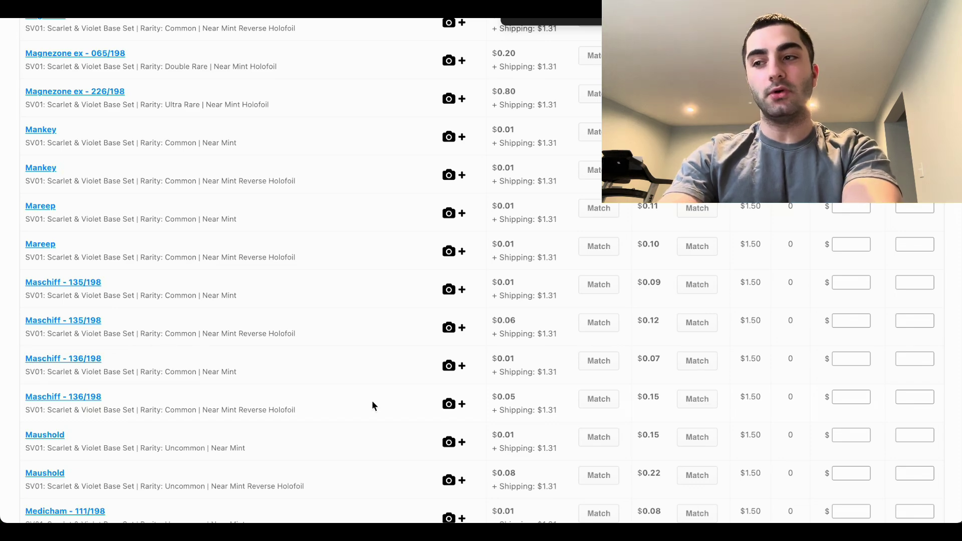
{"action": "scroll", "coordinate": [371, 406], "scroll_direction": "down", "scroll_amount": 20}
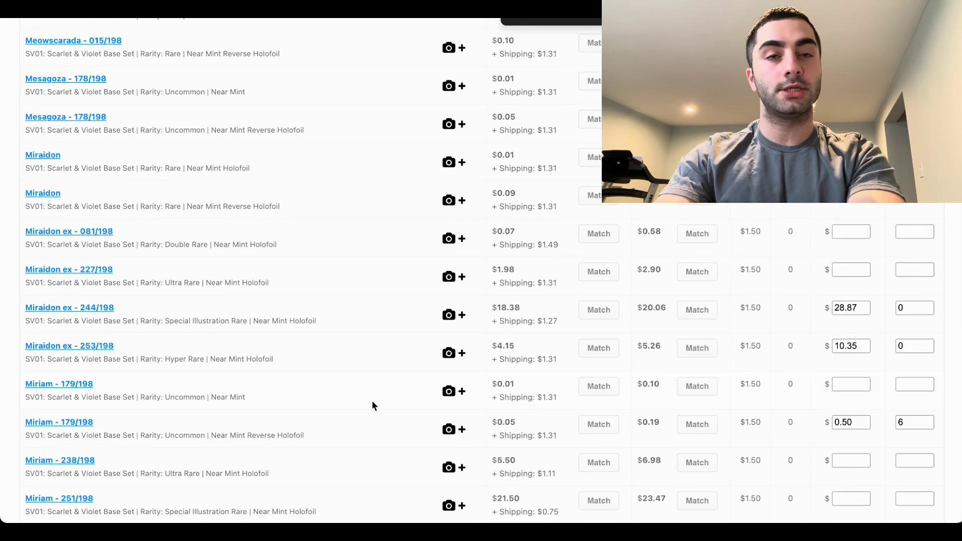
{"action": "scroll", "coordinate": [372, 405], "scroll_direction": "down", "scroll_amount": 20}
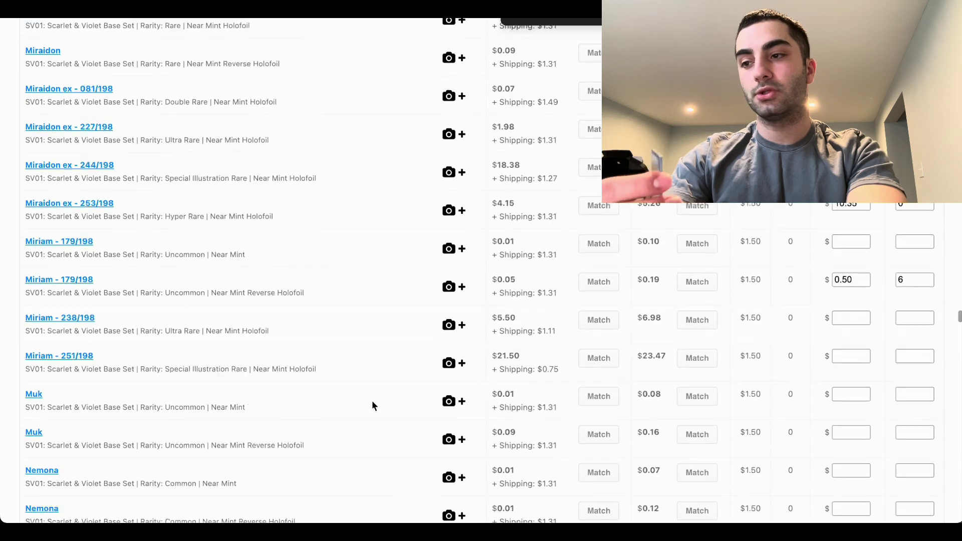
{"action": "scroll", "coordinate": [372, 406], "scroll_direction": "down", "scroll_amount": 20}
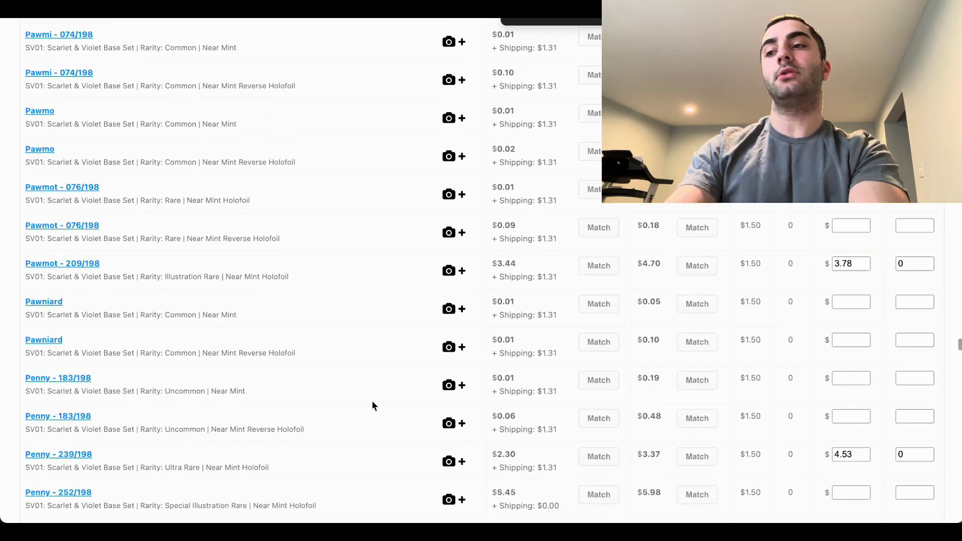
{"action": "scroll", "coordinate": [372, 406], "scroll_direction": "down", "scroll_amount": 9}
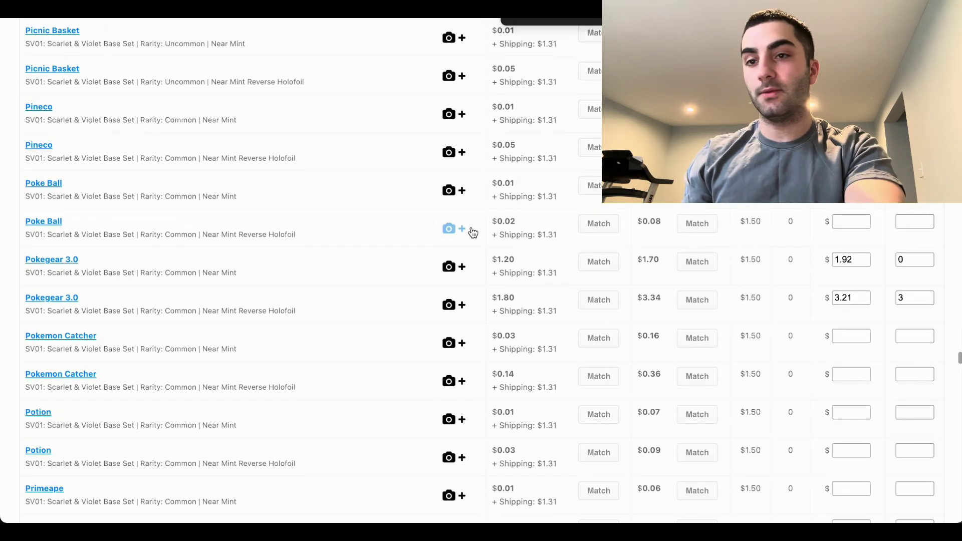
{"action": "left_click", "coordinate": [919, 256]}
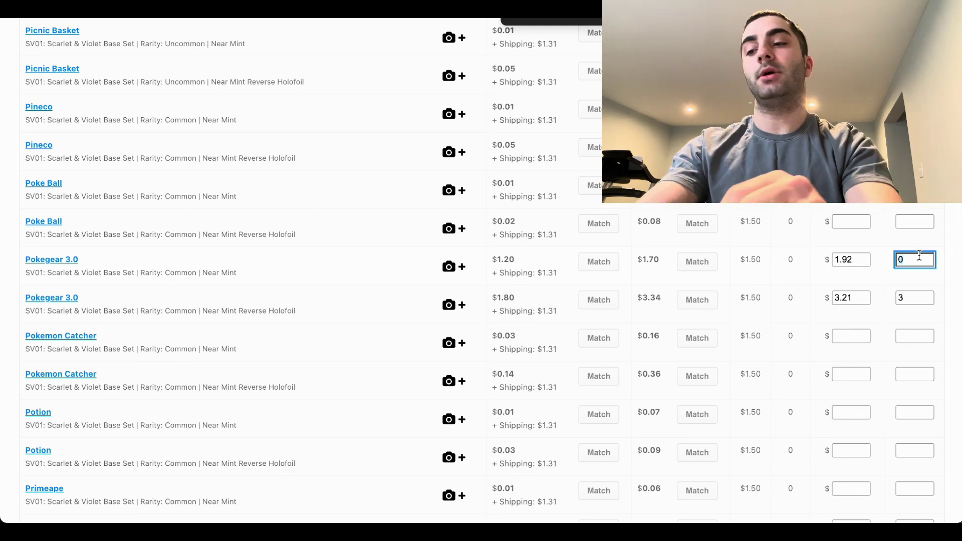
{"action": "type", "text": "1"}
{"action": "scroll", "coordinate": [900, 260], "scroll_direction": "down", "scroll_amount": 20}
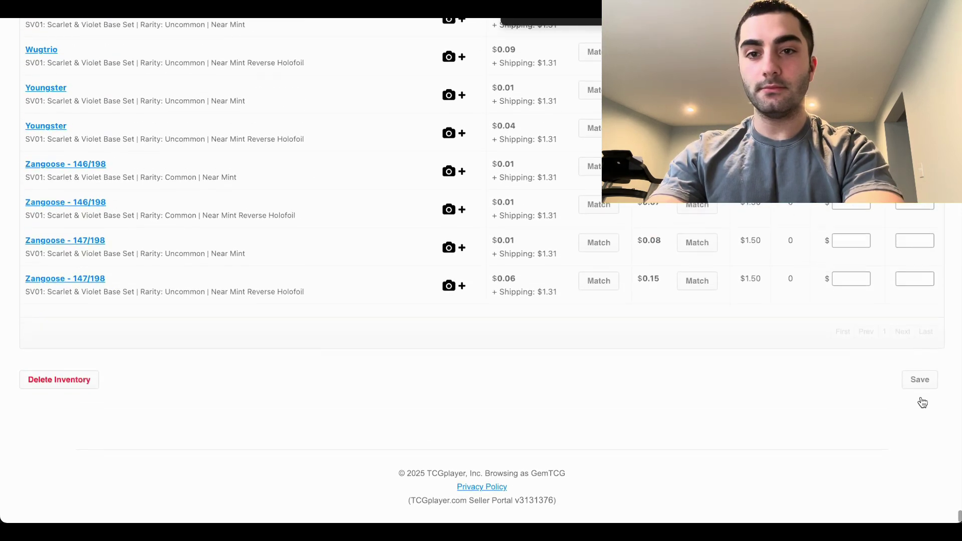
{"action": "left_click", "coordinate": [920, 389]}
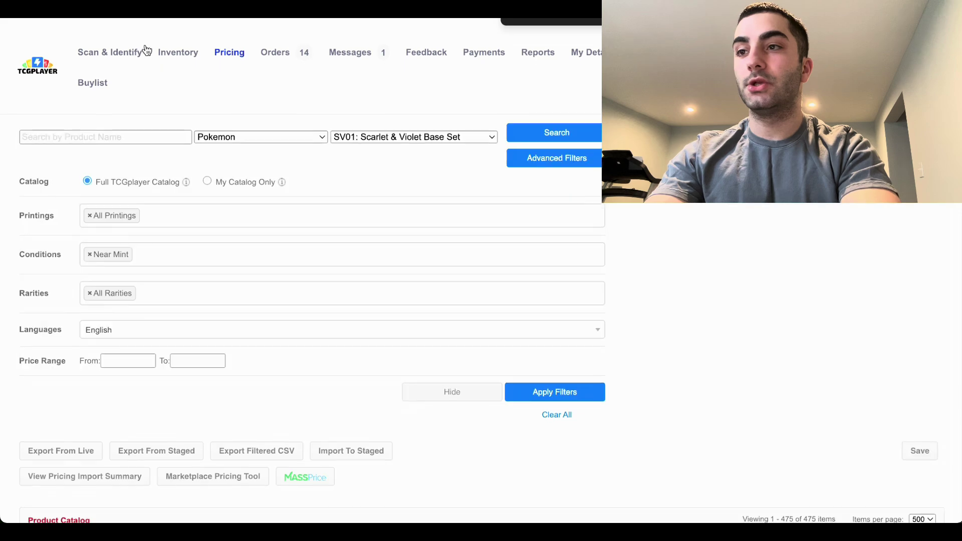
Switch the set name to SV07: Stellar Crown and search the catalog.
{"action": "left_click", "coordinate": [408, 139]}
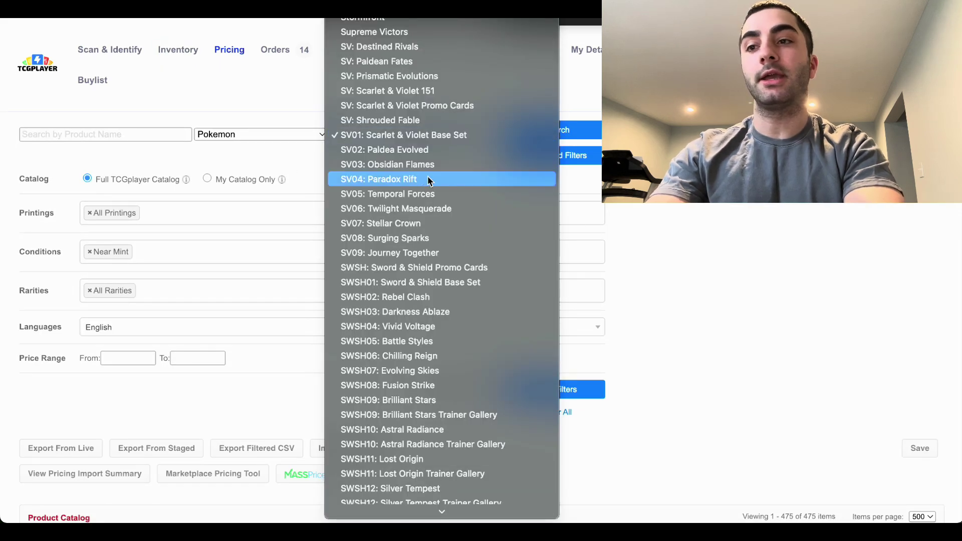
{"action": "left_click", "coordinate": [444, 224]}
{"action": "left_click", "coordinate": [576, 133]}
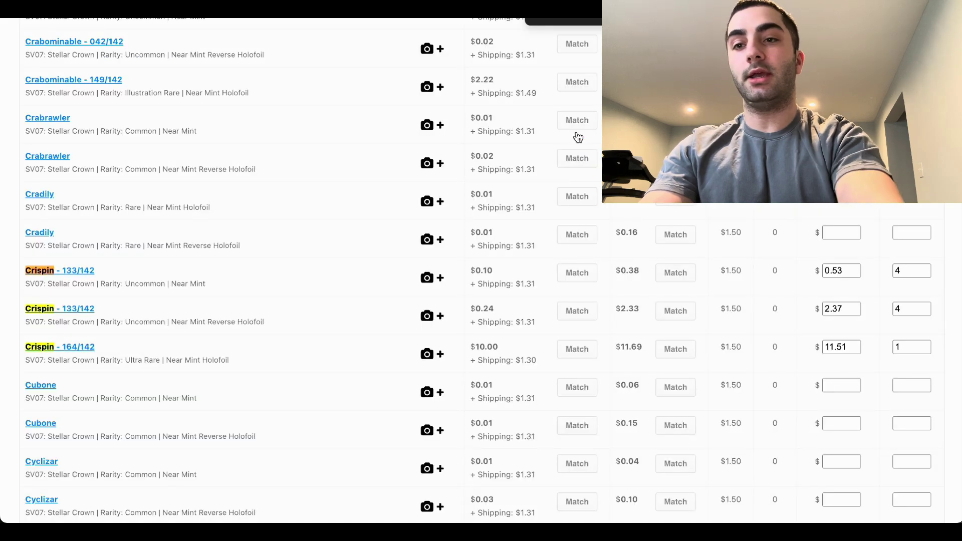
Set the total quantity of the Near Mint Reverse Holofoil Crispin - 133/142 to 5 and save the changes.
{"action": "left_click", "coordinate": [923, 309]}
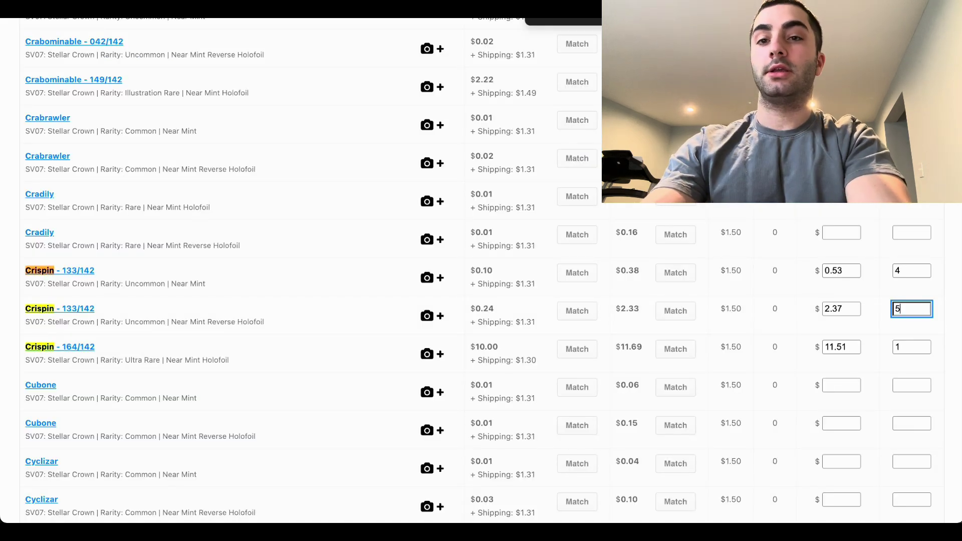
{"action": "scroll", "coordinate": [924, 220], "scroll_direction": "up", "scroll_amount": 20}
{"action": "left_click", "coordinate": [919, 448]}
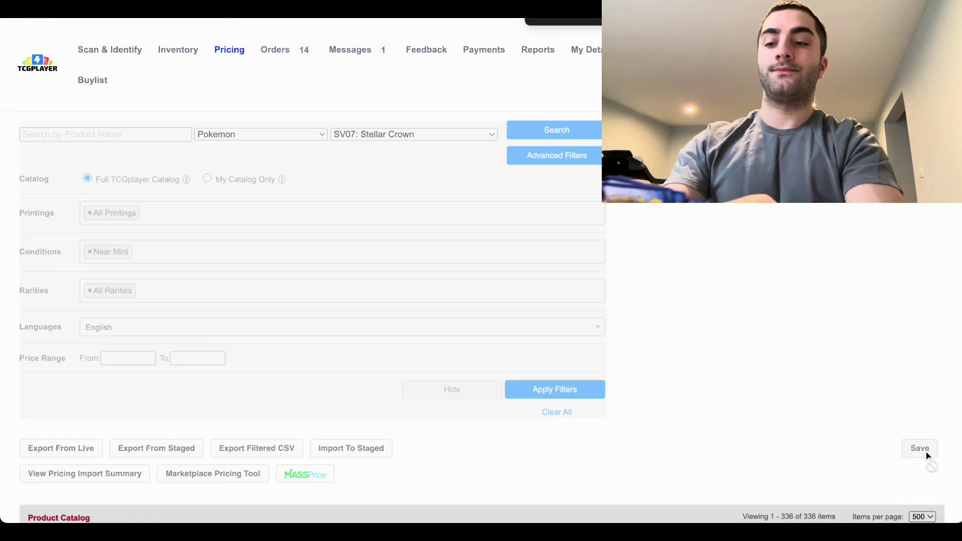
Switch the set name to SV: Paldean Fates and search the catalog.
{"action": "left_click", "coordinate": [389, 130]}
{"action": "scroll", "coordinate": [448, 95], "scroll_direction": "up", "scroll_amount": 1}
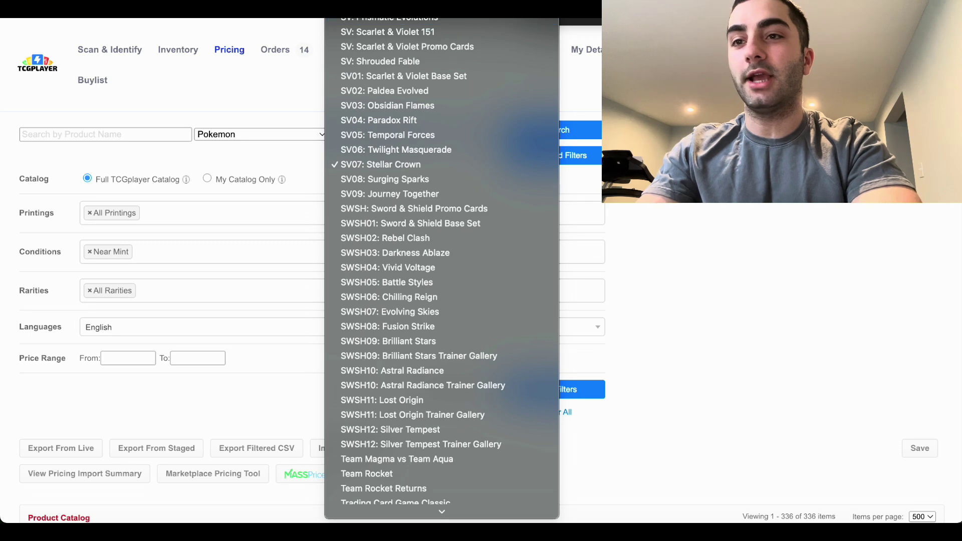
{"action": "left_click", "coordinate": [381, 13]}
{"action": "left_click", "coordinate": [549, 128]}
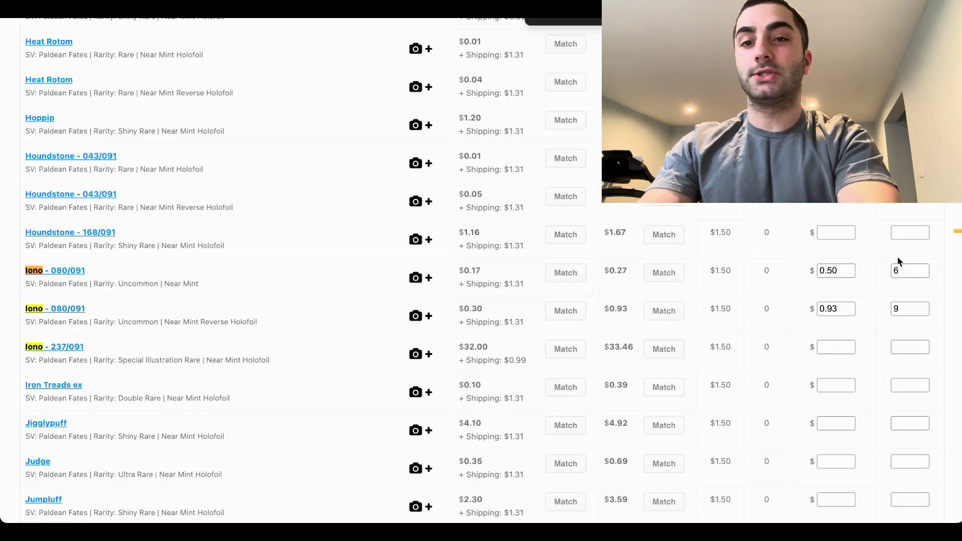
Update the total quantity of the Near Mint Iono - 080/091, set the Near Mint Nest Ball's quantity to 3, and save.
{"action": "left_click", "coordinate": [901, 271]}
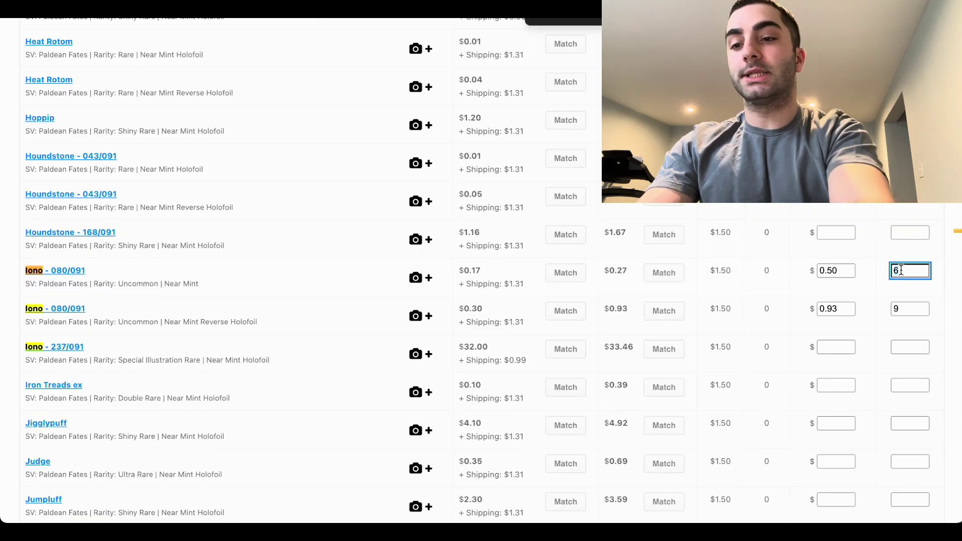
{"action": "key", "text": "Tab"}
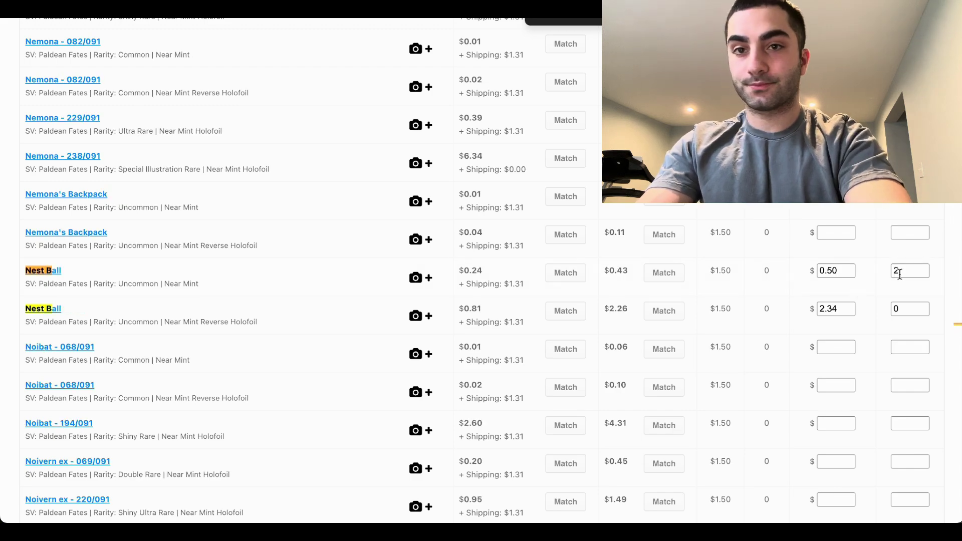
{"action": "double_click", "coordinate": [895, 270]}
{"action": "type", "text": "3"}
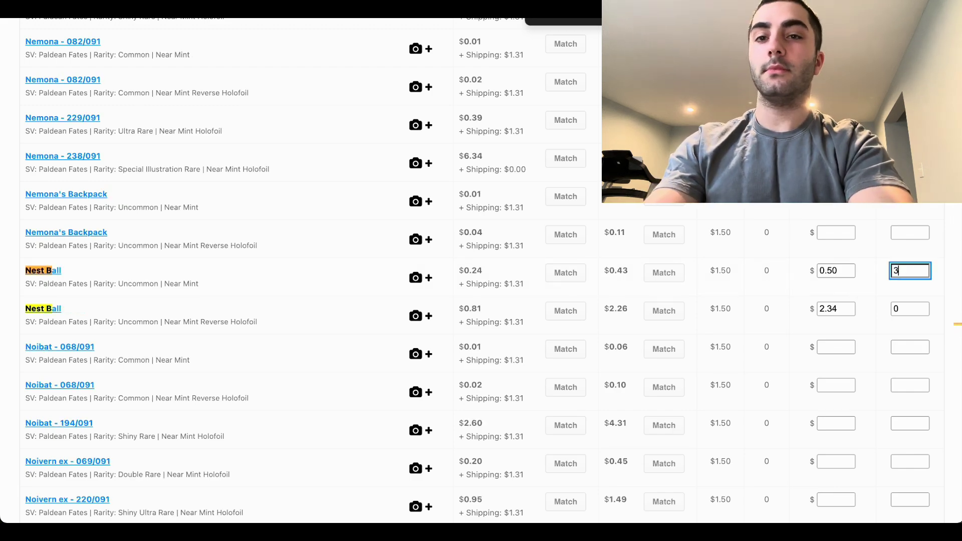
{"action": "scroll", "coordinate": [900, 275], "scroll_direction": "up", "scroll_amount": 20}
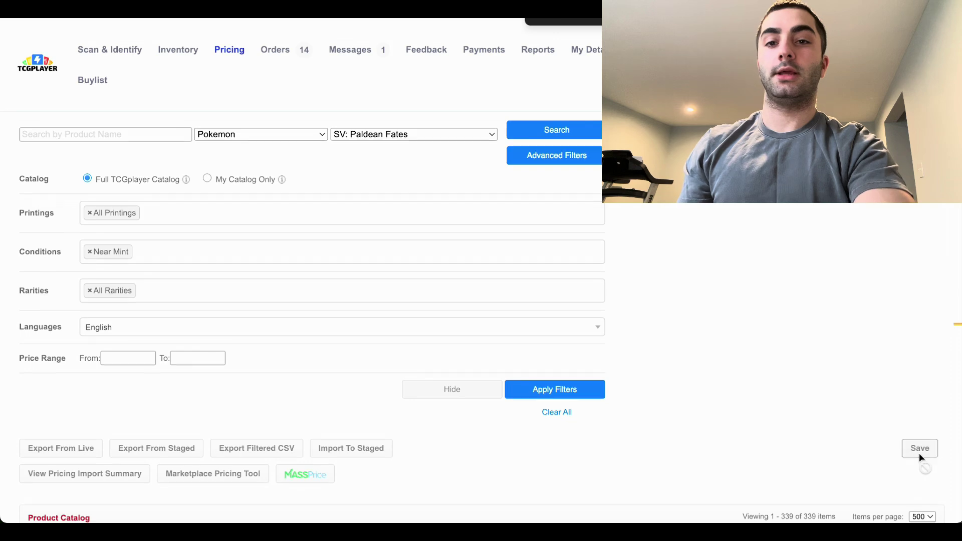
Switch the set name to SWSH01: Sword & Shield Base Set and search the catalog.
{"action": "left_click", "coordinate": [431, 134]}
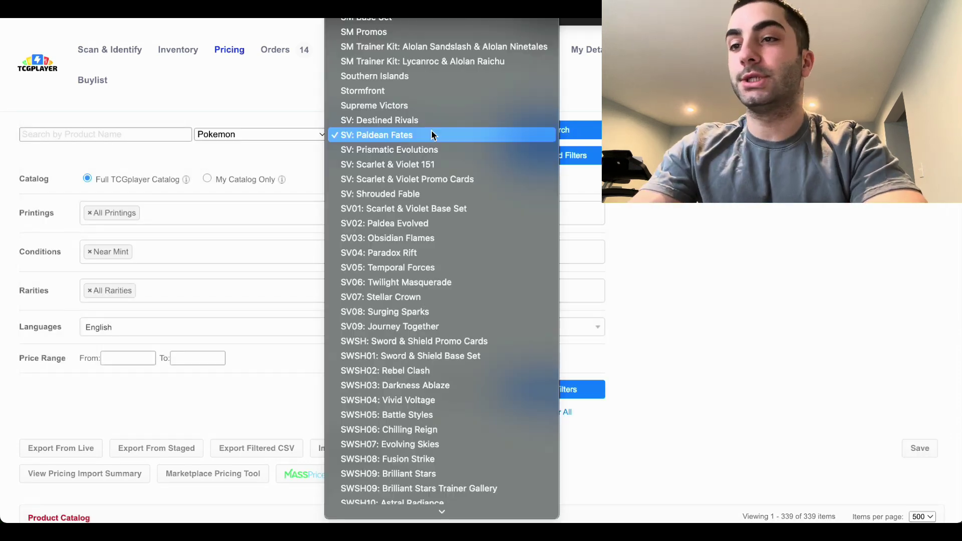
{"action": "scroll", "coordinate": [431, 134], "scroll_direction": "down", "scroll_amount": 5}
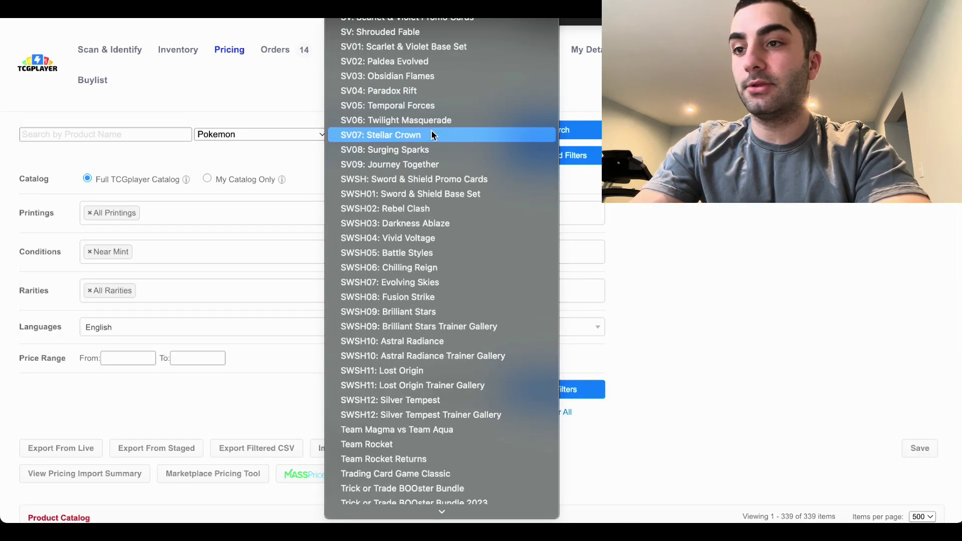
{"action": "left_click", "coordinate": [439, 199]}
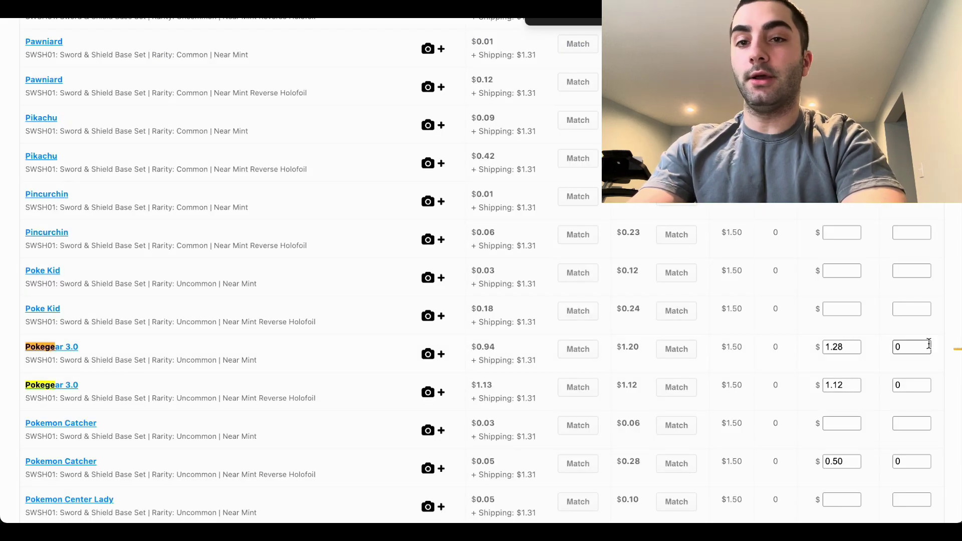
Save the pricing and quantity changes for the Sword & Shield Base Set.
{"action": "scroll", "coordinate": [912, 446], "scroll_direction": "down", "scroll_amount": 15}
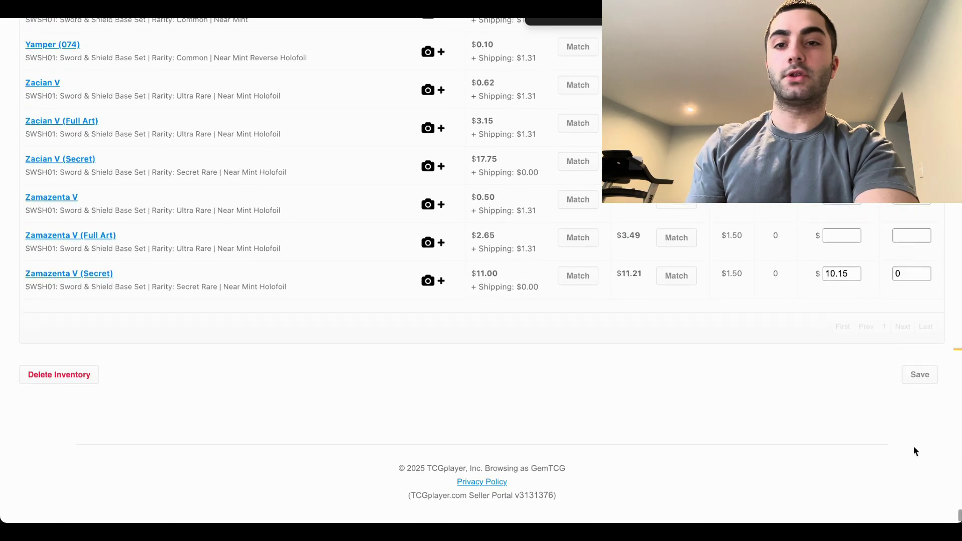
{"action": "left_click", "coordinate": [917, 396]}
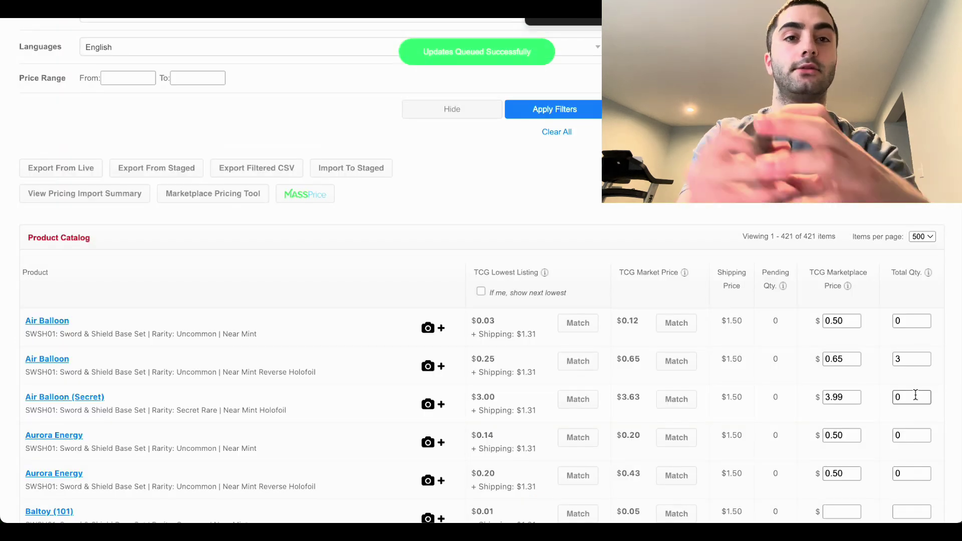
Open the inventory page and search its product names for "salandit".
{"action": "scroll", "coordinate": [408, 331], "scroll_direction": "up", "scroll_amount": 5}
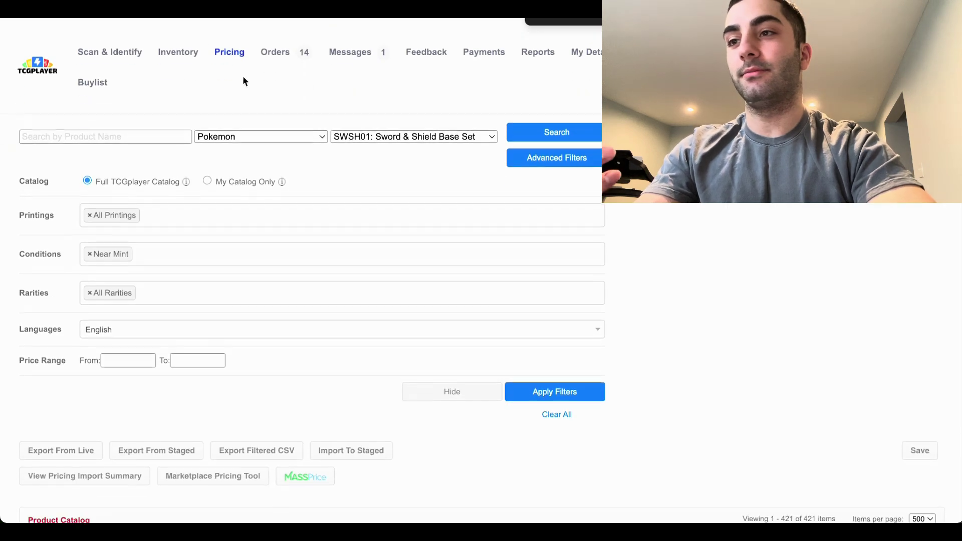
{"action": "left_click", "coordinate": [188, 51]}
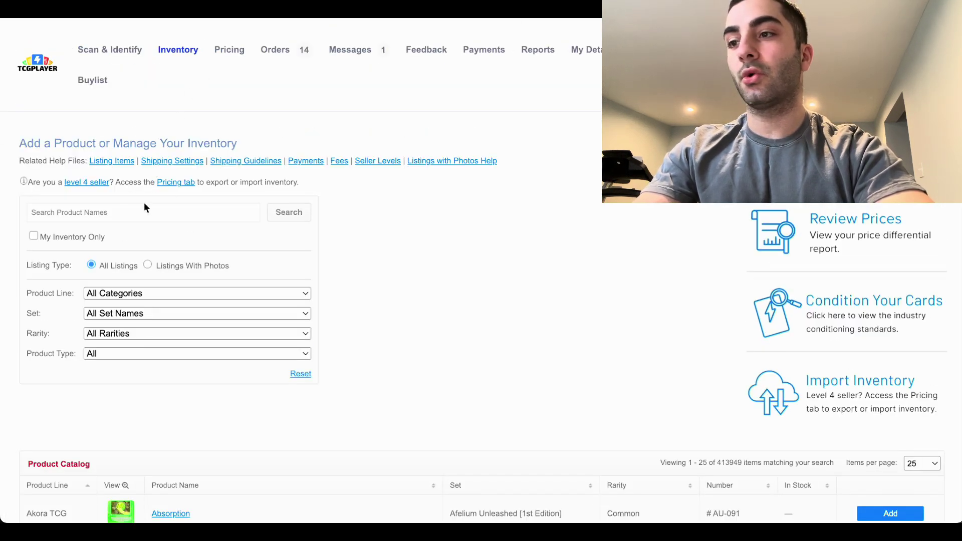
{"action": "left_click", "coordinate": [137, 217]}
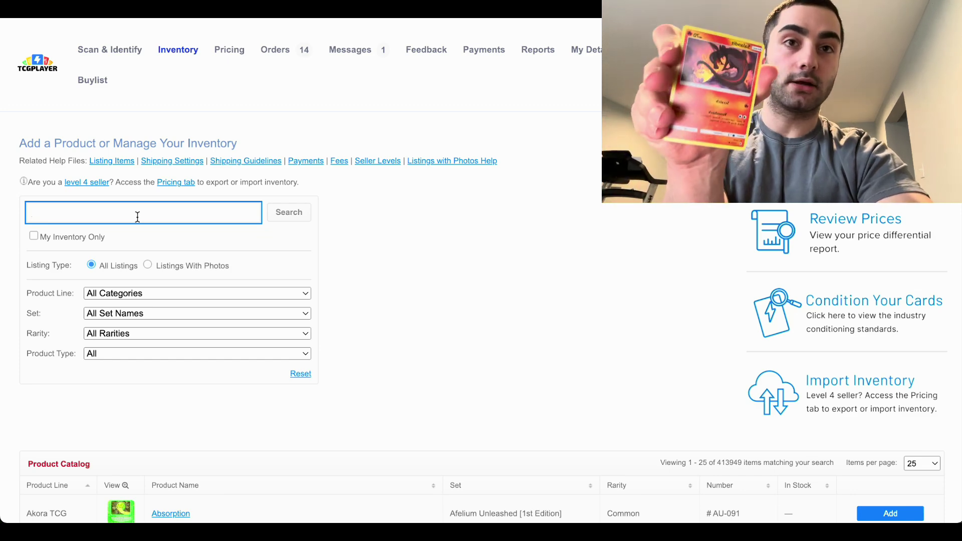
{"action": "type", "text": "salandiy"}
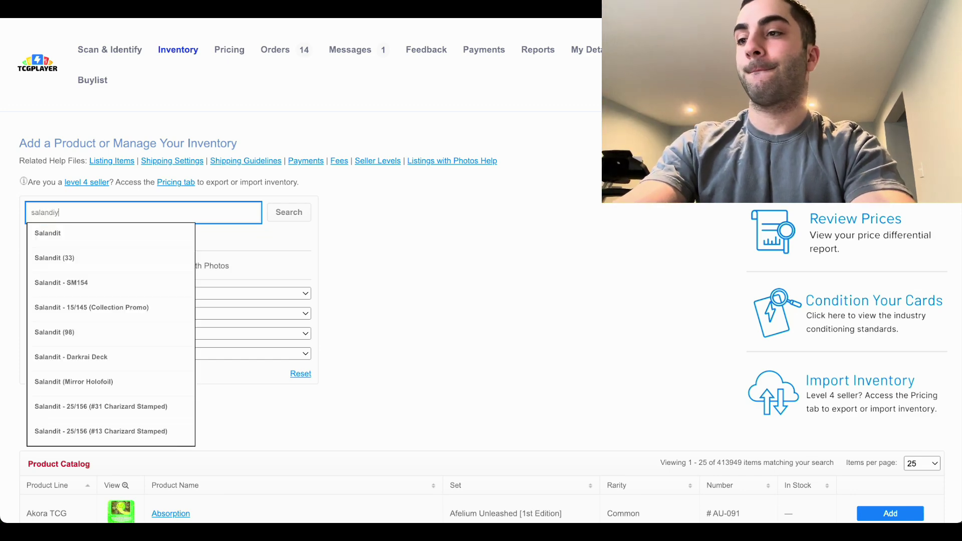
{"action": "key", "text": "Return"}
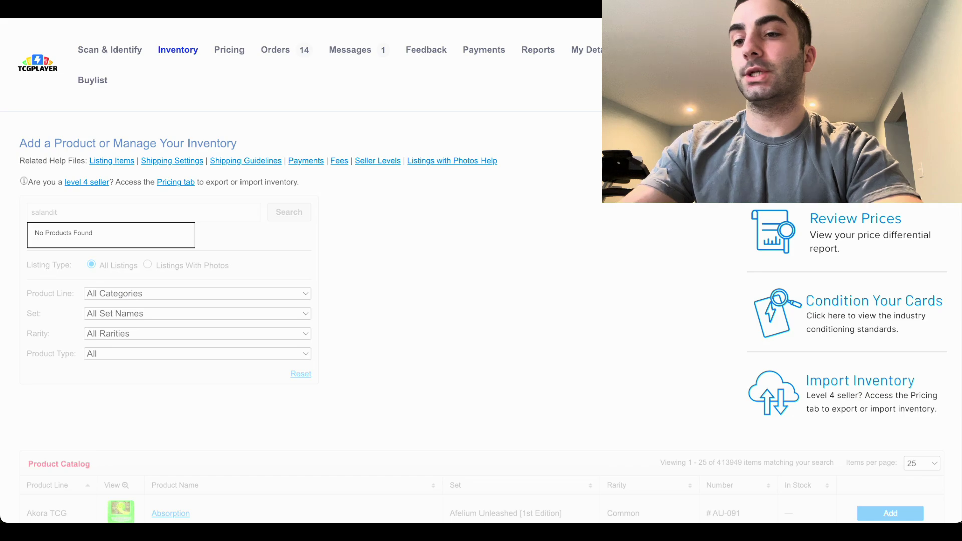
Show 500 items per page in the Salandit product catalog results.
{"action": "scroll", "coordinate": [666, 271], "scroll_direction": "down", "scroll_amount": 9}
{"action": "scroll", "coordinate": [667, 271], "scroll_direction": "up", "scroll_amount": 4}
{"action": "left_click", "coordinate": [920, 198]}
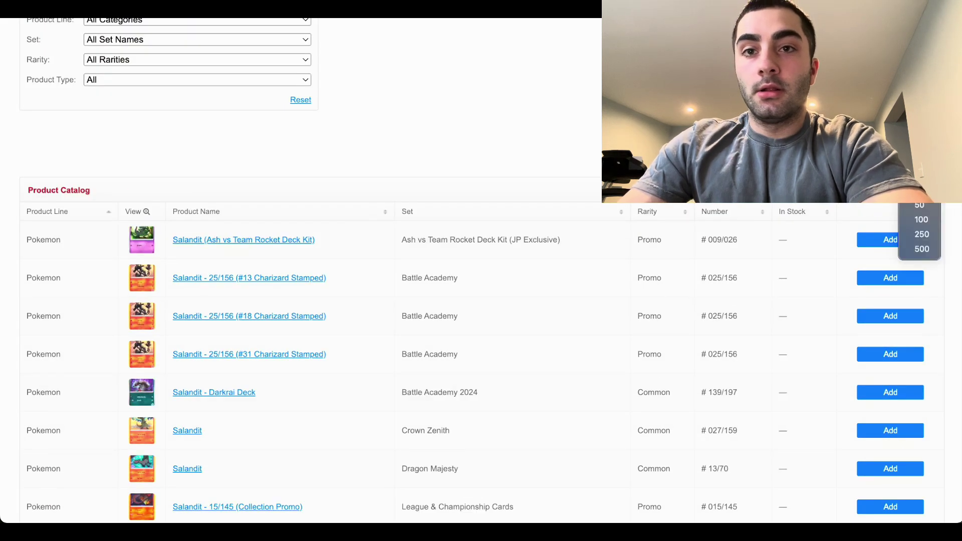
{"action": "left_click", "coordinate": [921, 249]}
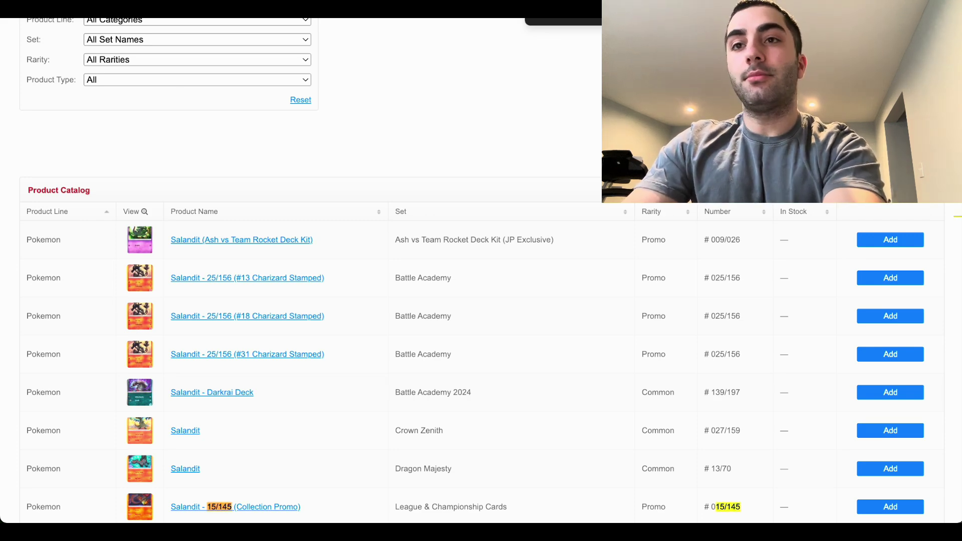
Compare the card images and rarities of the Guardians Rising and Collection Promo Salandit entries numbered 15/145.
{"action": "scroll", "coordinate": [535, 292], "scroll_direction": "down", "scroll_amount": 3}
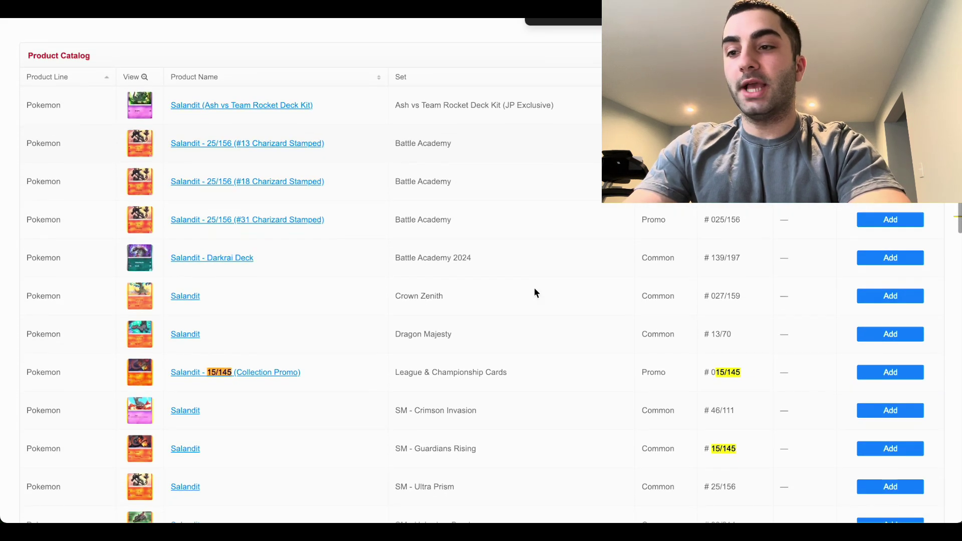
{"action": "mouse_move", "coordinate": [139, 453]}
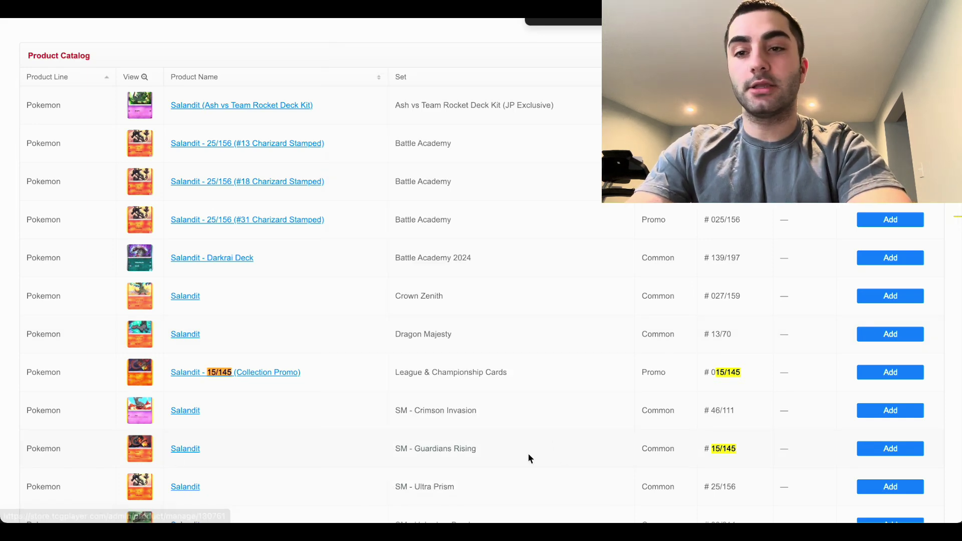
{"action": "left_click_drag", "start_coordinate": [648, 449], "coordinate": [701, 455]}
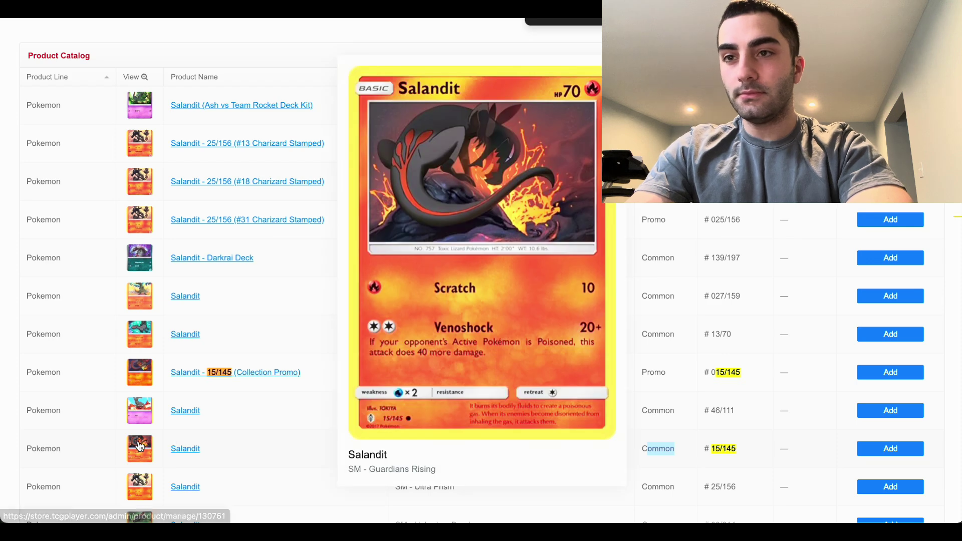
{"action": "mouse_move", "coordinate": [164, 375]}
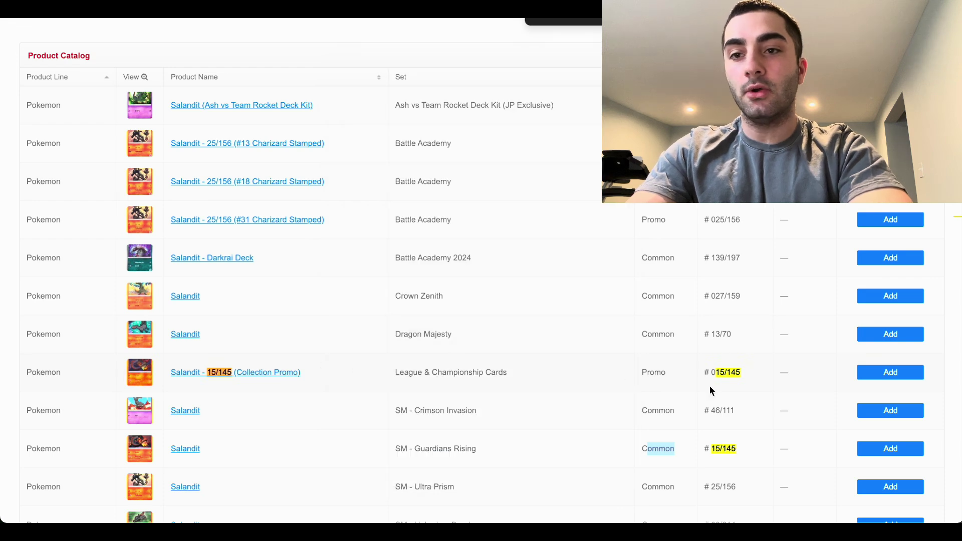
{"action": "left_click_drag", "start_coordinate": [654, 372], "coordinate": [692, 373]}
{"action": "mouse_move", "coordinate": [142, 374]}
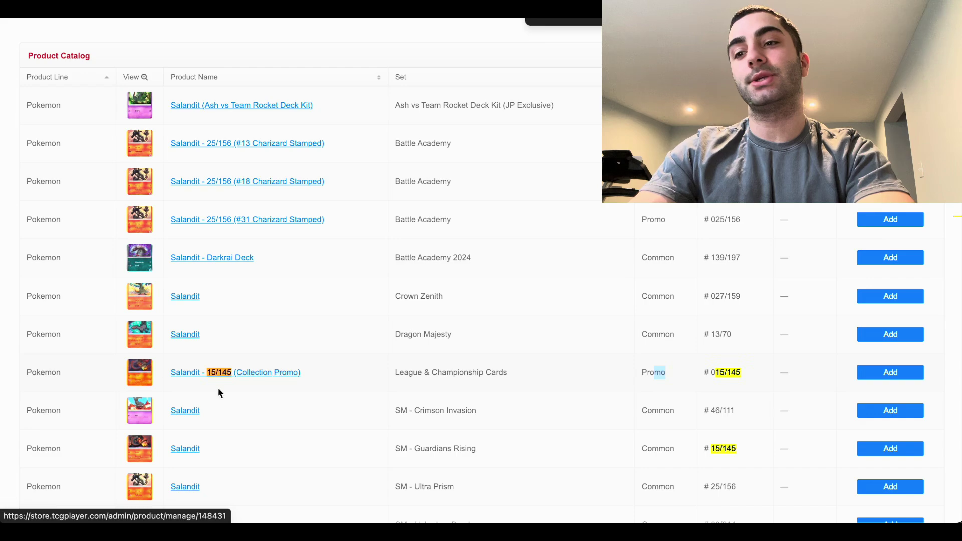
Open the Salandit - 15/145 (Collection Promo) product from League & Championship Cards and save its listing.
{"action": "left_click", "coordinate": [146, 375]}
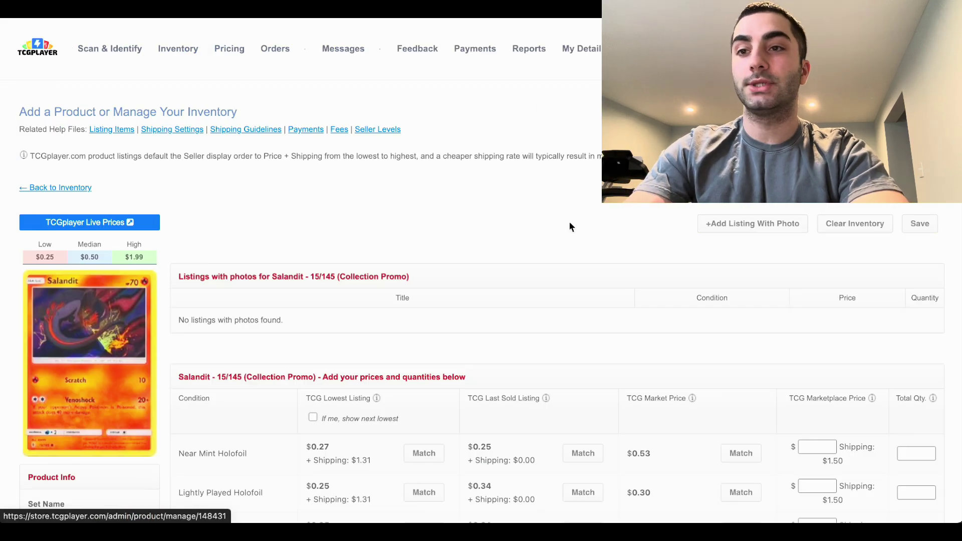
{"action": "scroll", "coordinate": [801, 288], "scroll_direction": "down", "scroll_amount": 3}
{"action": "scroll", "coordinate": [802, 287], "scroll_direction": "down", "scroll_amount": 4}
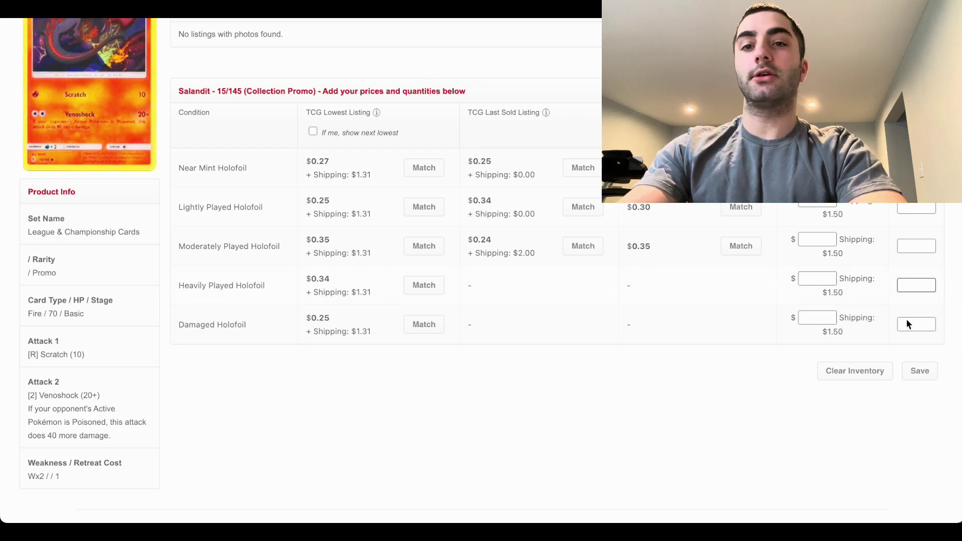
{"action": "left_click", "coordinate": [923, 373]}
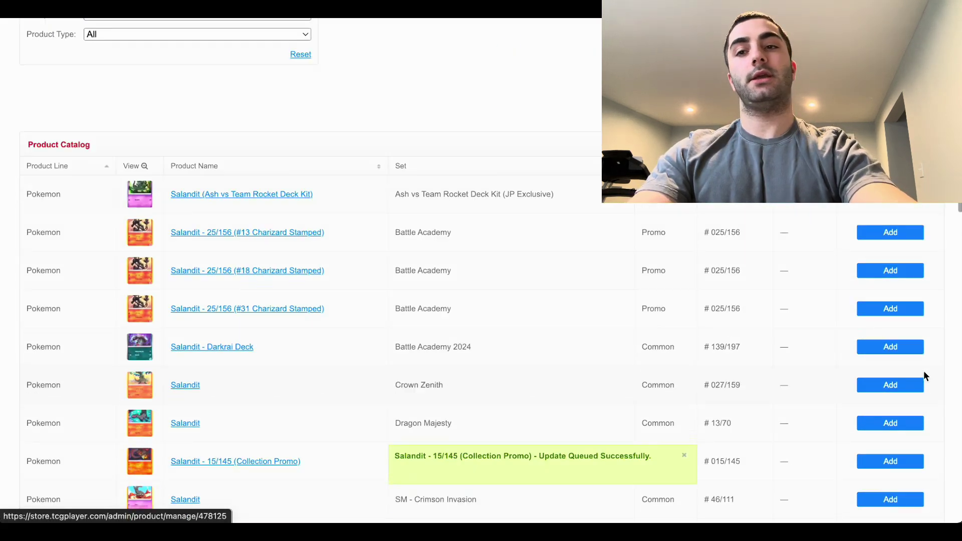
Search the inventory catalog for "wimpod" in place of the Salandit search.
{"action": "scroll", "coordinate": [2, 256], "scroll_direction": "down", "scroll_amount": 1}
{"action": "double_click", "coordinate": [107, 212]}
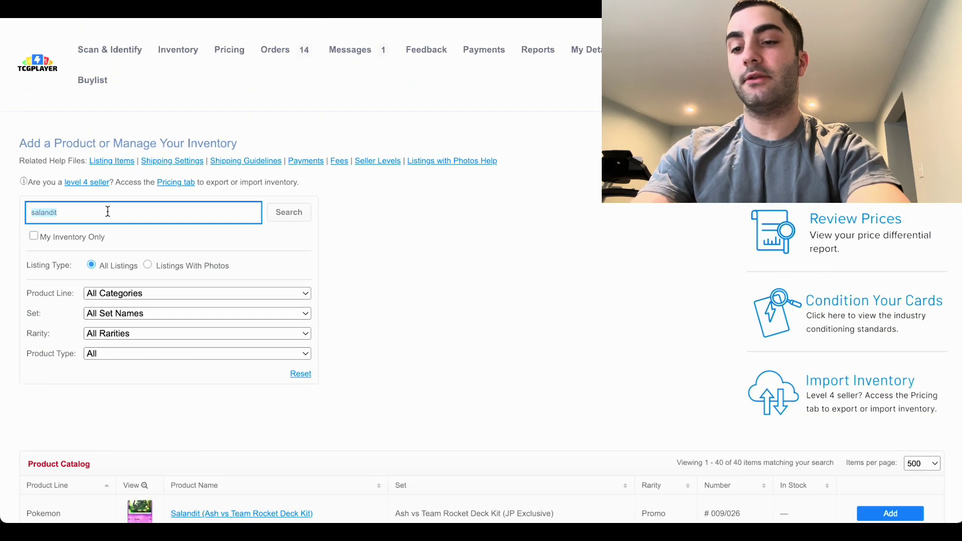
{"action": "type", "text": "wimpod"}
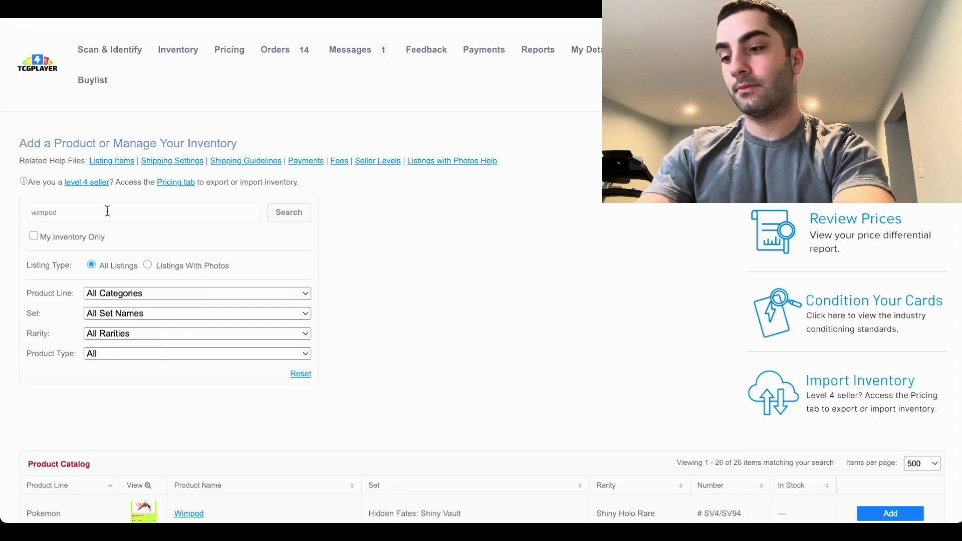
{"action": "scroll", "coordinate": [107, 211], "scroll_direction": "down", "scroll_amount": 5}
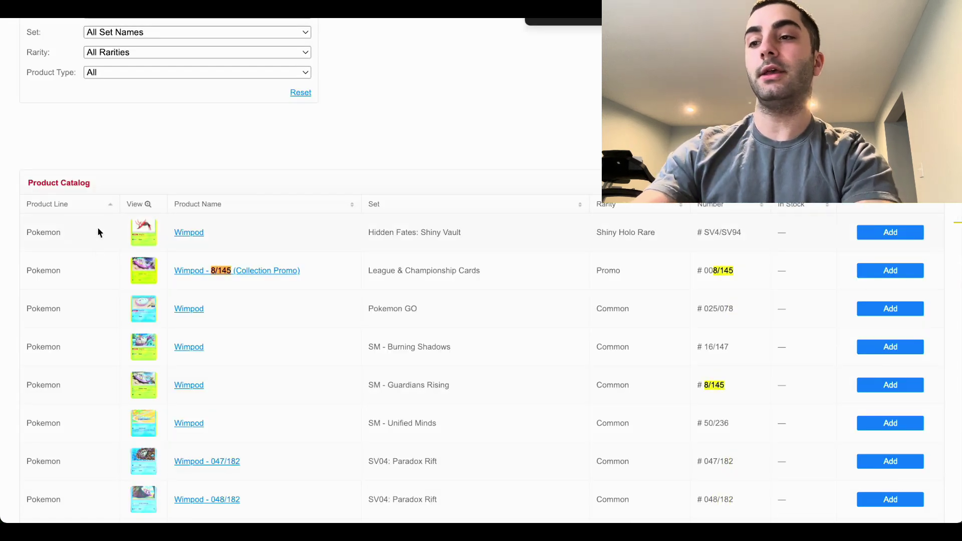
Open the Wimpod - 8/145 (Collection Promo) product from League & Championship Cards and save its listing.
{"action": "left_click", "coordinate": [149, 269]}
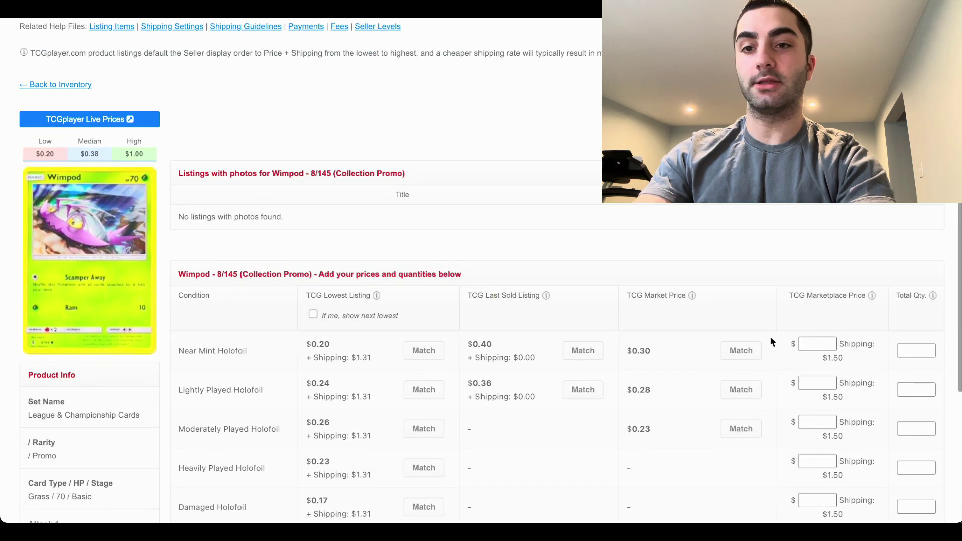
{"action": "scroll", "coordinate": [908, 354], "scroll_direction": "down", "scroll_amount": 3}
{"action": "left_click", "coordinate": [917, 382]}
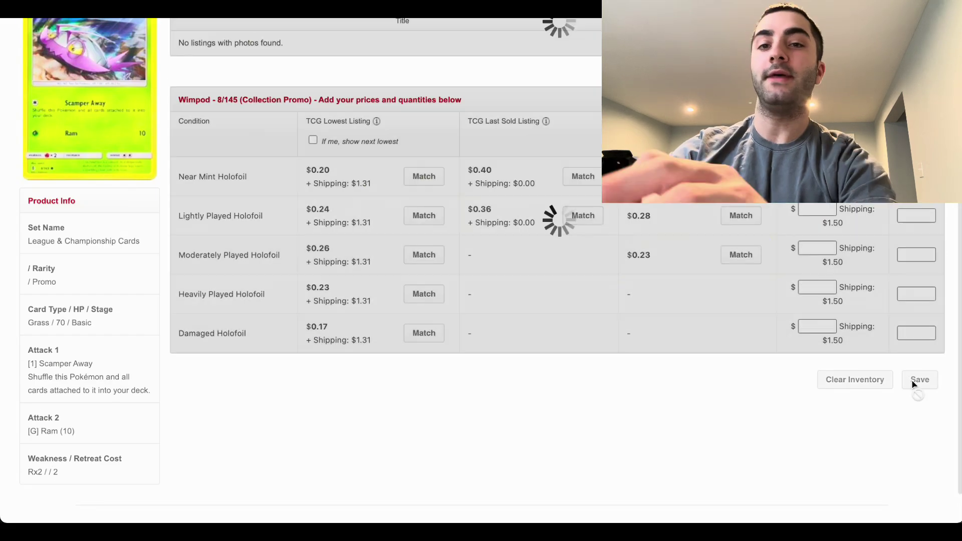
{"action": "scroll", "coordinate": [913, 386], "scroll_direction": "down", "scroll_amount": 4}
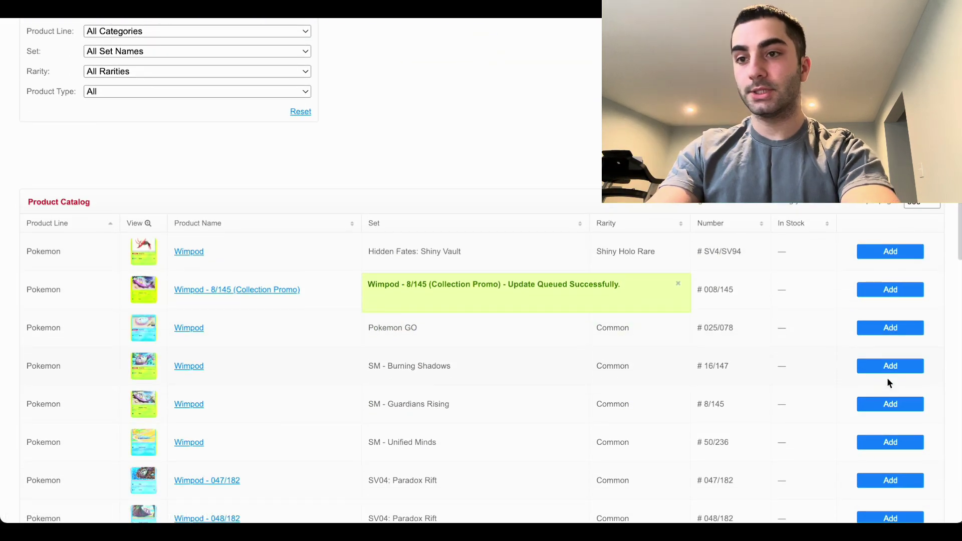
Go to the pricing page and open the MassPrice dashboard from there.
{"action": "scroll", "coordinate": [635, 306], "scroll_direction": "up", "scroll_amount": 10}
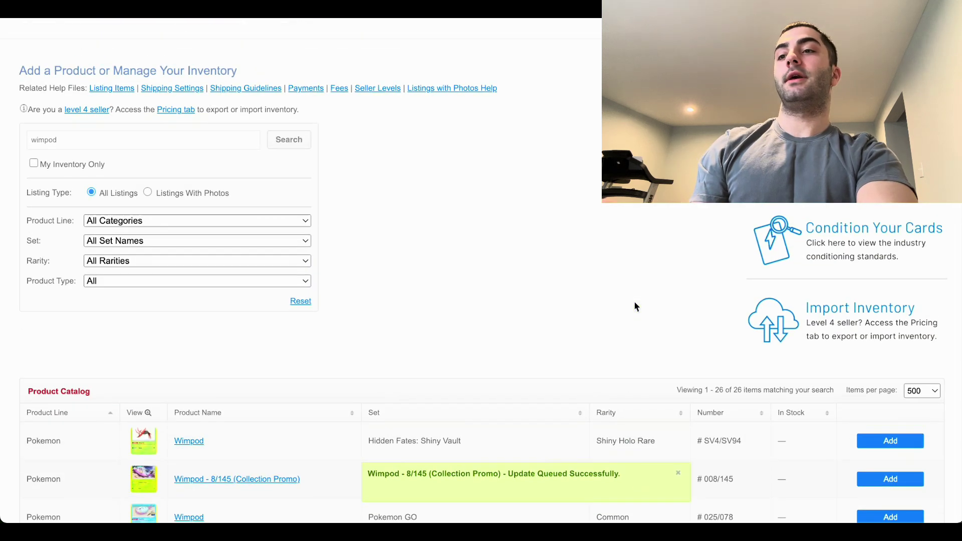
{"action": "left_click", "coordinate": [222, 48]}
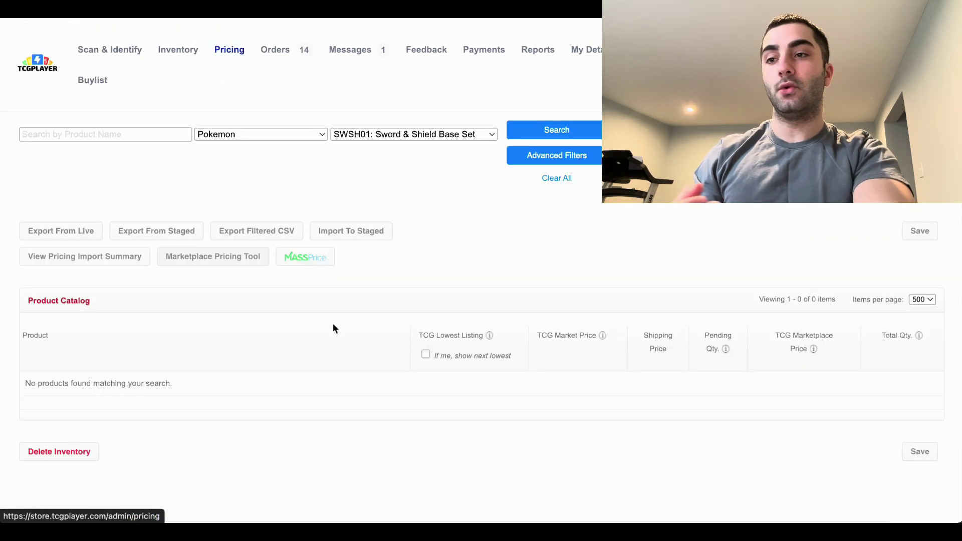
{"action": "left_click", "coordinate": [319, 261]}
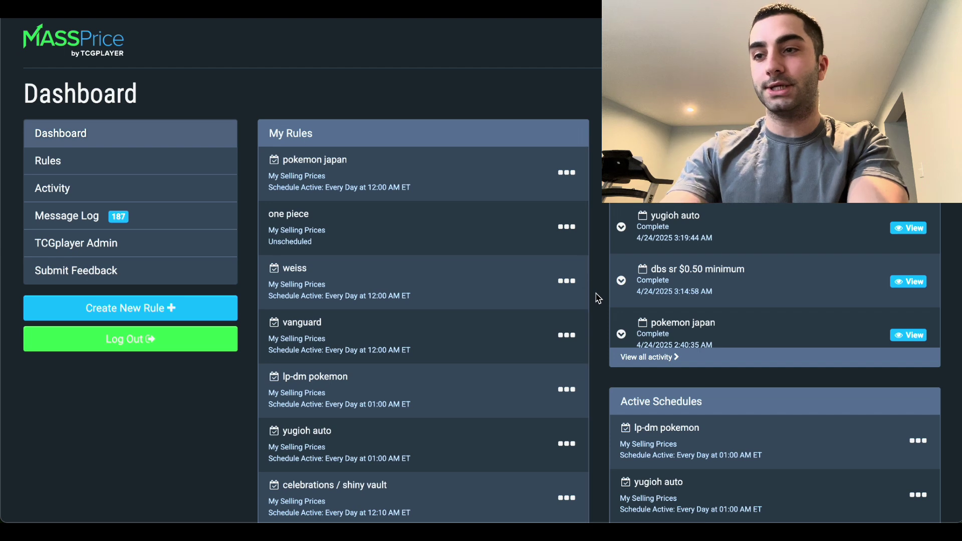
Show all MassPrice rules and go to the second page of the rule list.
{"action": "scroll", "coordinate": [490, 395], "scroll_direction": "down", "scroll_amount": 6}
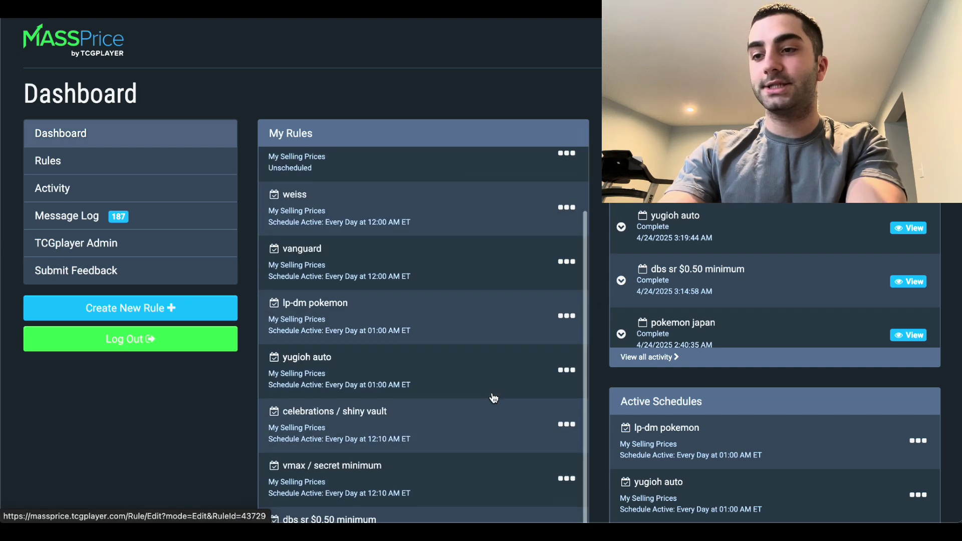
{"action": "scroll", "coordinate": [500, 367], "scroll_direction": "down", "scroll_amount": 1}
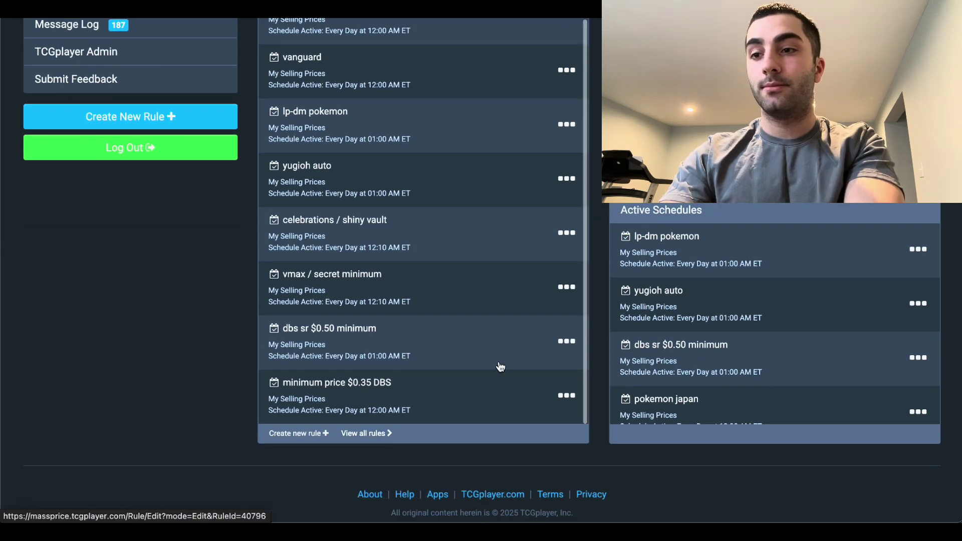
{"action": "left_click", "coordinate": [382, 438]}
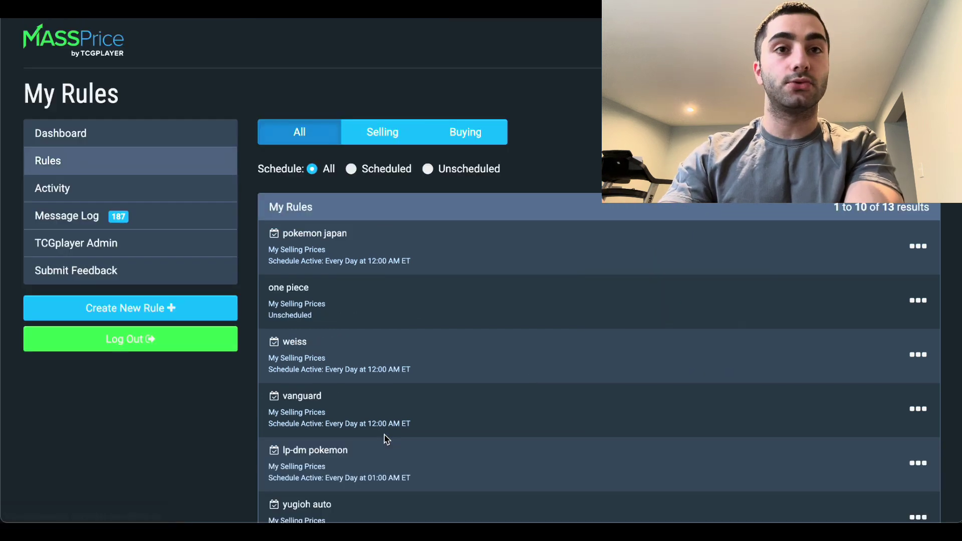
{"action": "scroll", "coordinate": [546, 329], "scroll_direction": "down", "scroll_amount": 7}
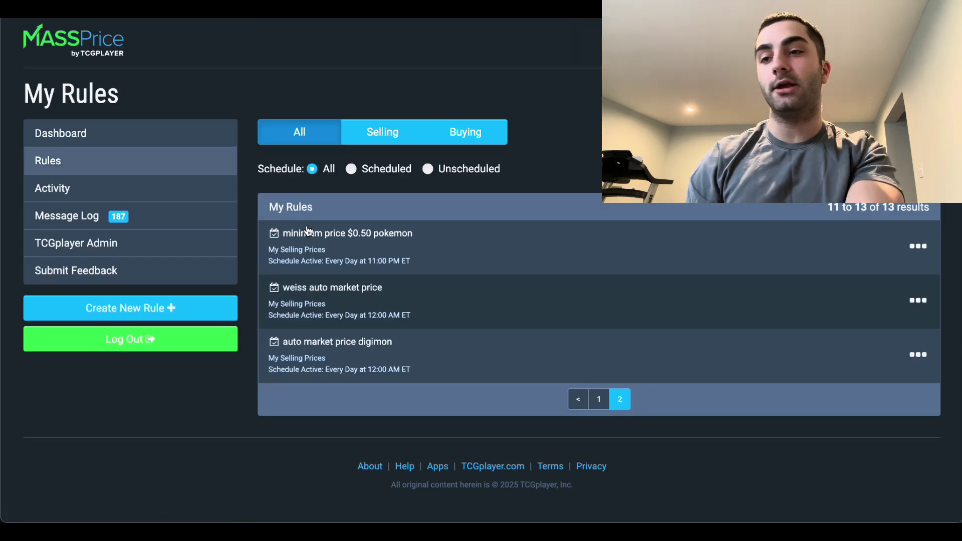
Run the "minimum price $0.50 pokemon" rule without previewing its results.
{"action": "left_click", "coordinate": [921, 247]}
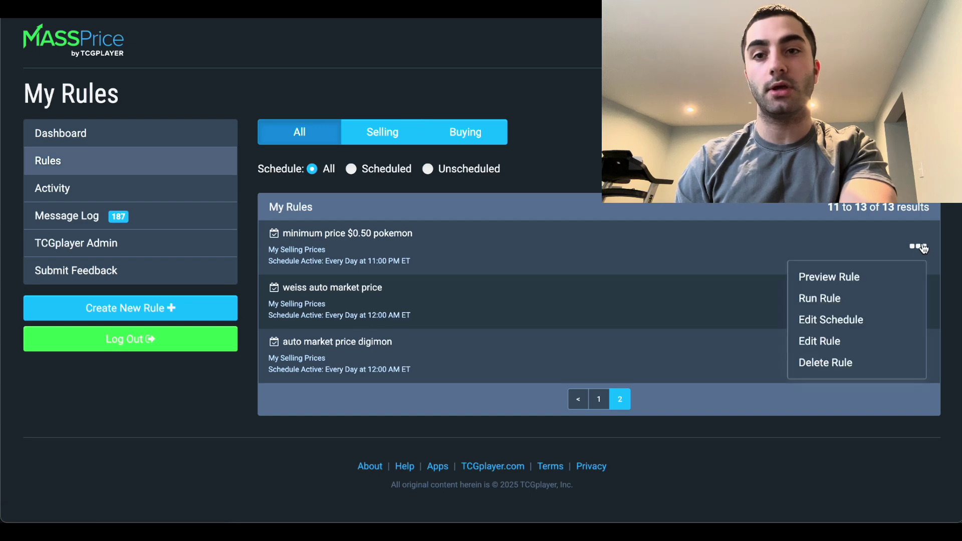
{"action": "left_click", "coordinate": [837, 296]}
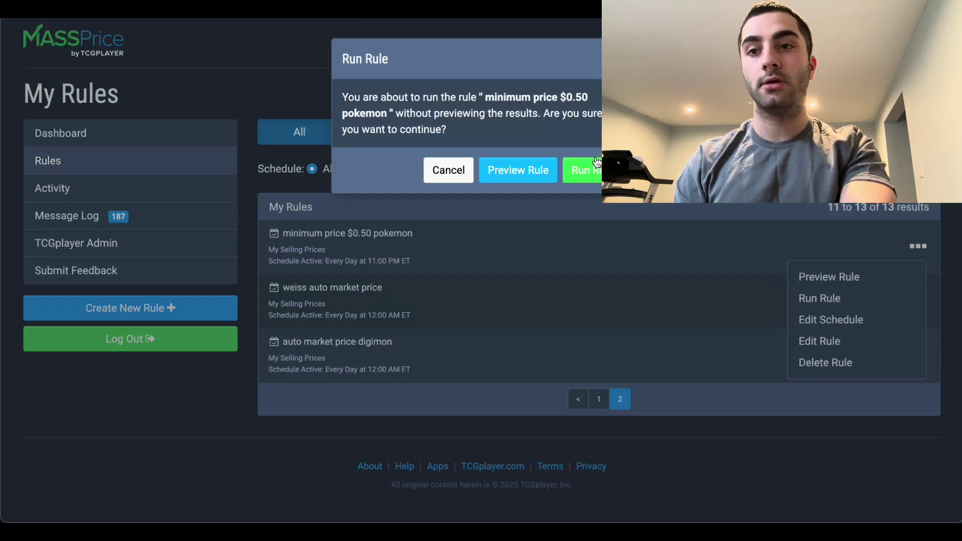
{"action": "left_click", "coordinate": [596, 162]}
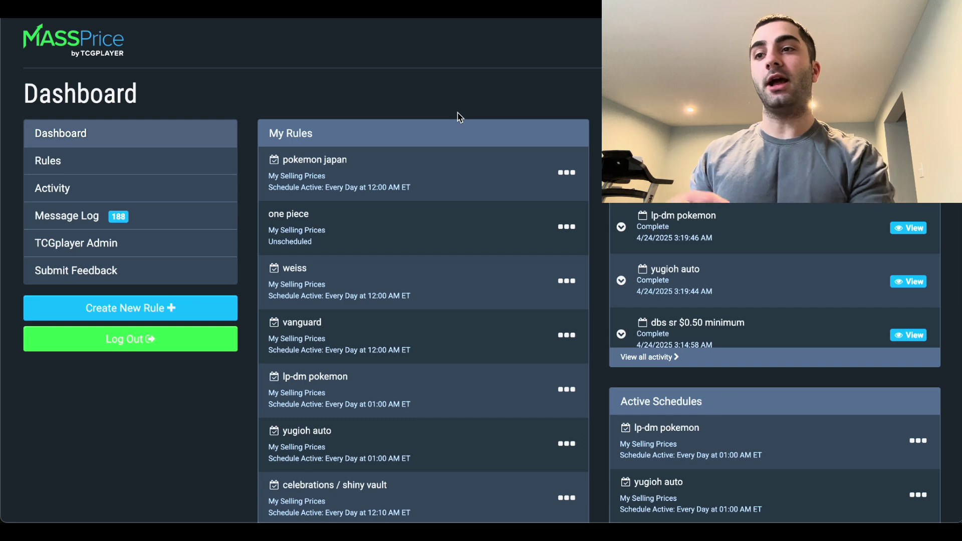
Return to the TCGplayer pricing page, keep the Pokemon product line, and show the advanced search filters.
{"action": "key", "text": "ctrl+Tab"}
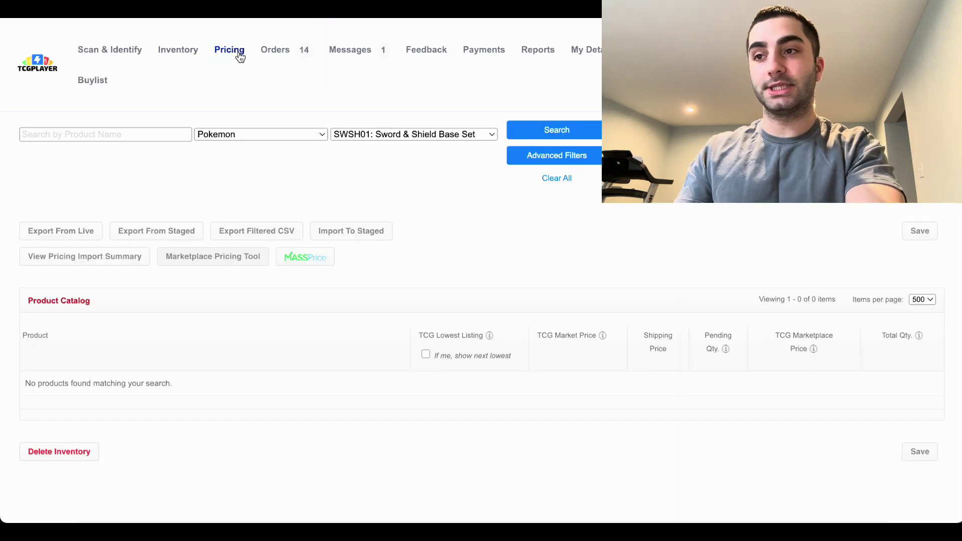
{"action": "left_click", "coordinate": [269, 136]}
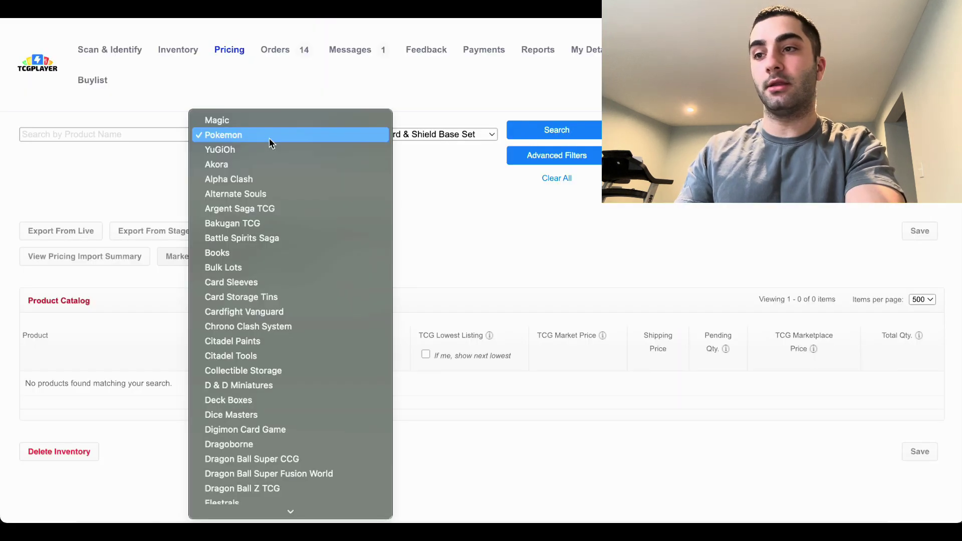
{"action": "left_click", "coordinate": [488, 257]}
{"action": "left_click", "coordinate": [579, 159]}
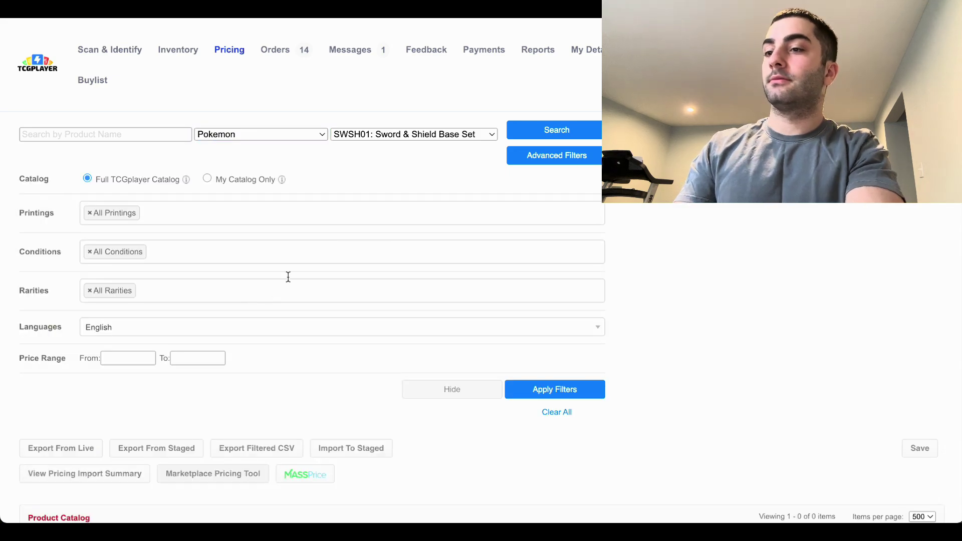
Apply the filters for SWSH01: Sword & Shield Base Set with all conditions and an empty price range.
{"action": "key", "text": "Tab"}
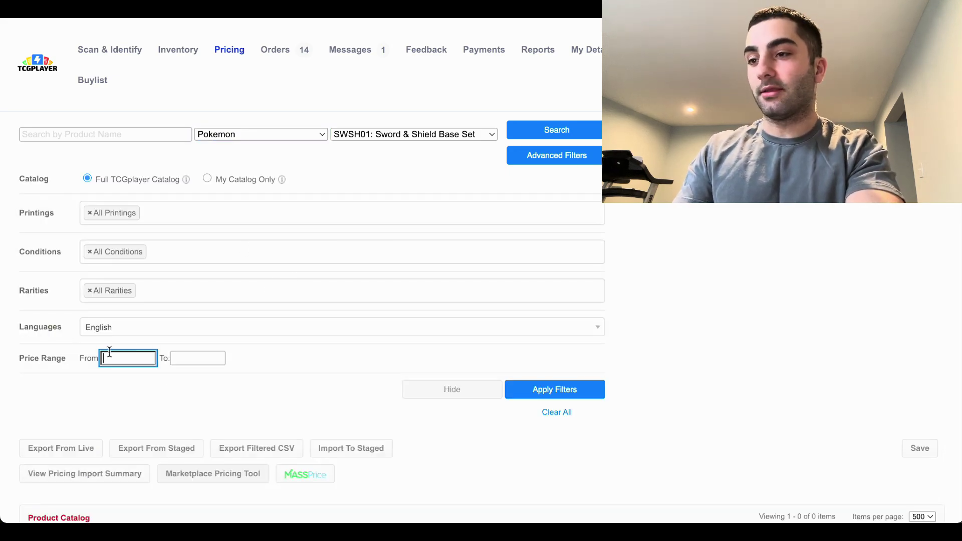
{"action": "scroll", "coordinate": [384, 385], "scroll_direction": "down", "scroll_amount": 5}
{"action": "scroll", "coordinate": [383, 386], "scroll_direction": "up", "scroll_amount": 3}
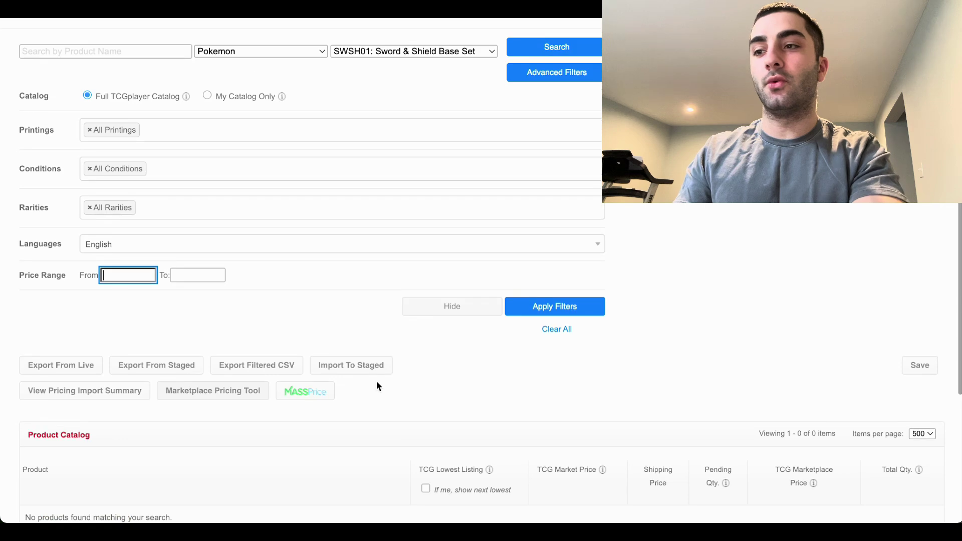
{"action": "scroll", "coordinate": [419, 170], "scroll_direction": "up", "scroll_amount": 2}
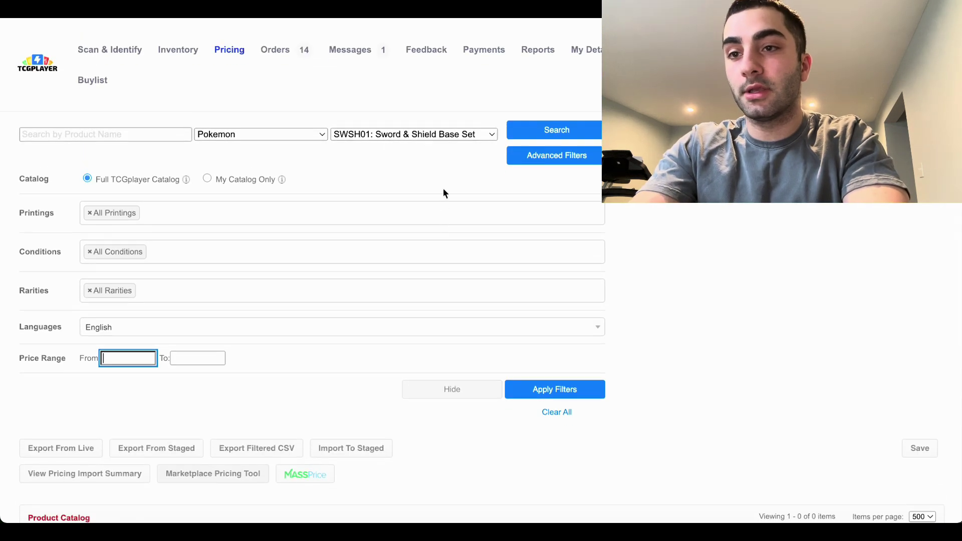
{"action": "scroll", "coordinate": [442, 188], "scroll_direction": "down", "scroll_amount": 2}
{"action": "left_click", "coordinate": [560, 332]}
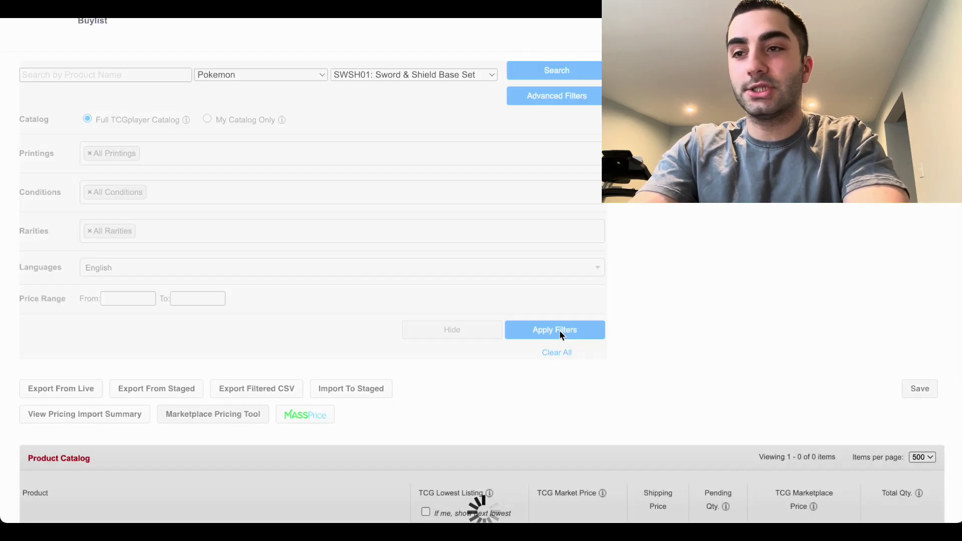
Set the price range filter to start from 0.50 and limit the conditions to Near Mint.
{"action": "scroll", "coordinate": [677, 258], "scroll_direction": "down", "scroll_amount": 3}
{"action": "scroll", "coordinate": [207, 234], "scroll_direction": "up", "scroll_amount": 2}
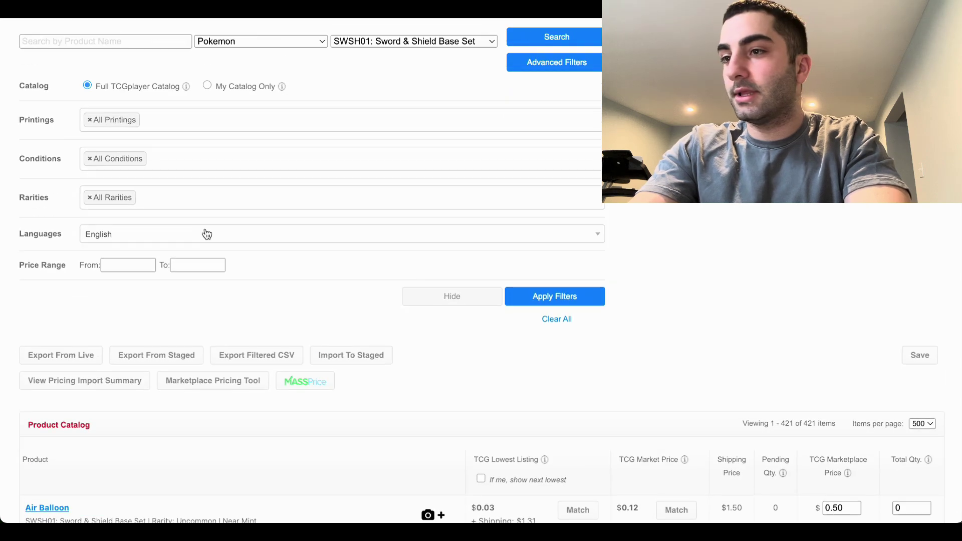
{"action": "left_click", "coordinate": [128, 265]}
{"action": "type", "text": "0"}
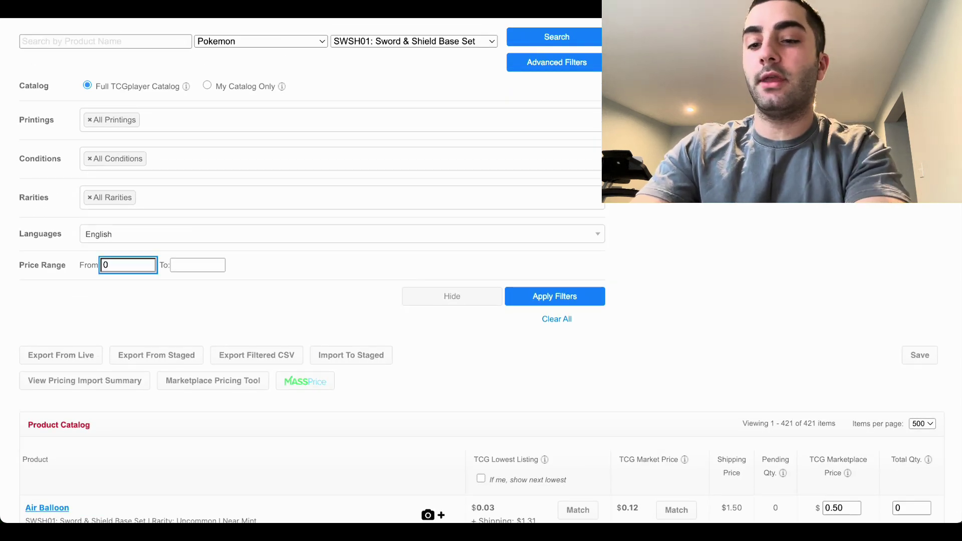
{"action": "type", "text": ".50"}
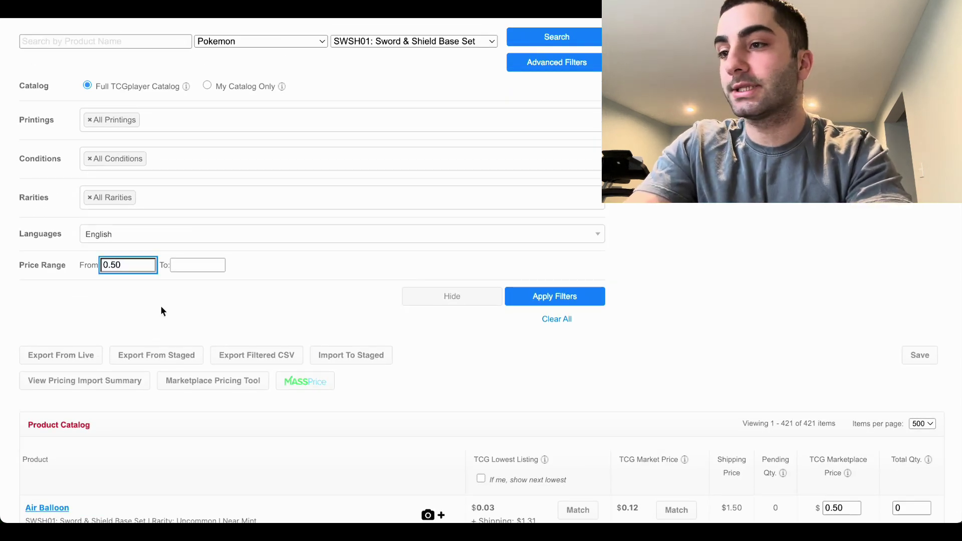
{"action": "left_click", "coordinate": [166, 157]}
{"action": "left_click", "coordinate": [163, 201]}
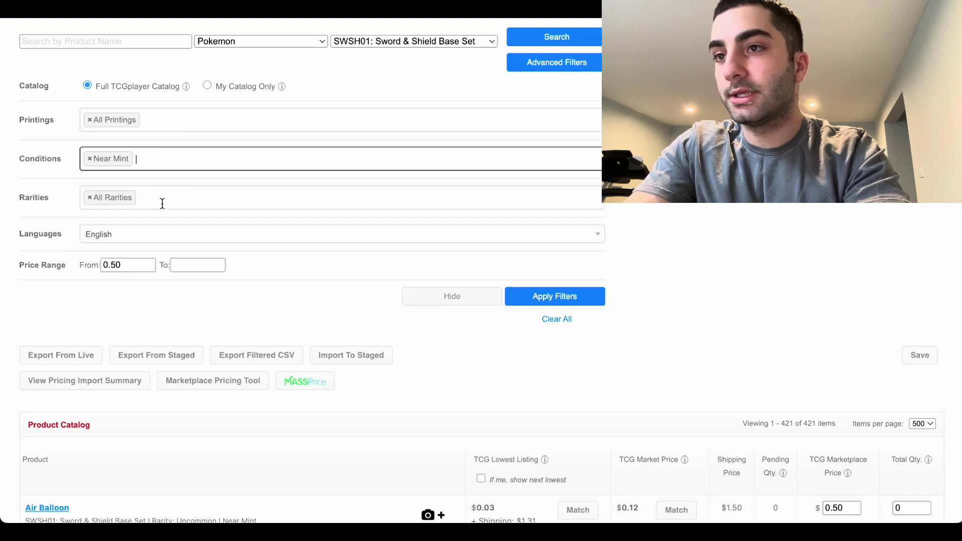
Restrict the rarities filter to Common and Uncommon, keep all printings, and search the catalog with these filters.
{"action": "left_click", "coordinate": [252, 129]}
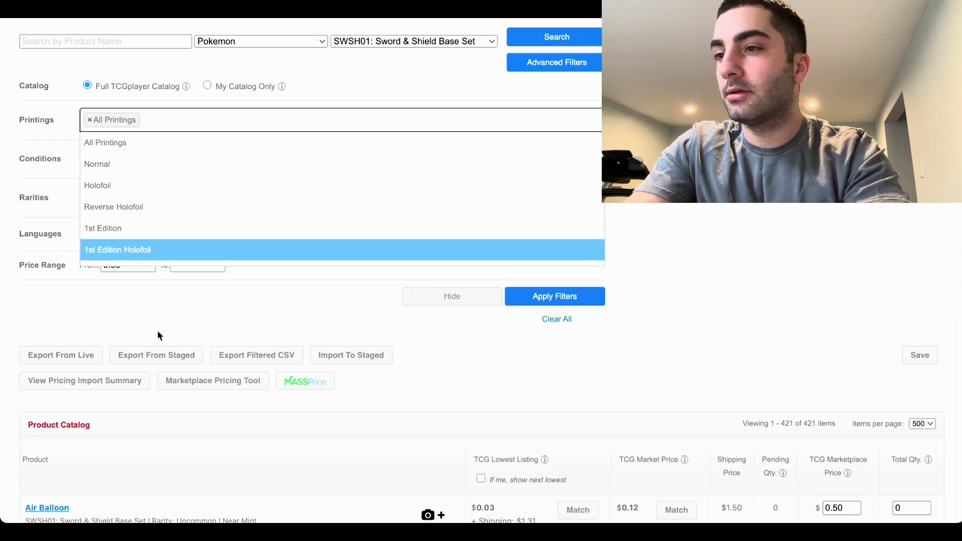
{"action": "left_click", "coordinate": [174, 295]}
{"action": "left_click", "coordinate": [228, 205]}
{"action": "left_click", "coordinate": [196, 246]}
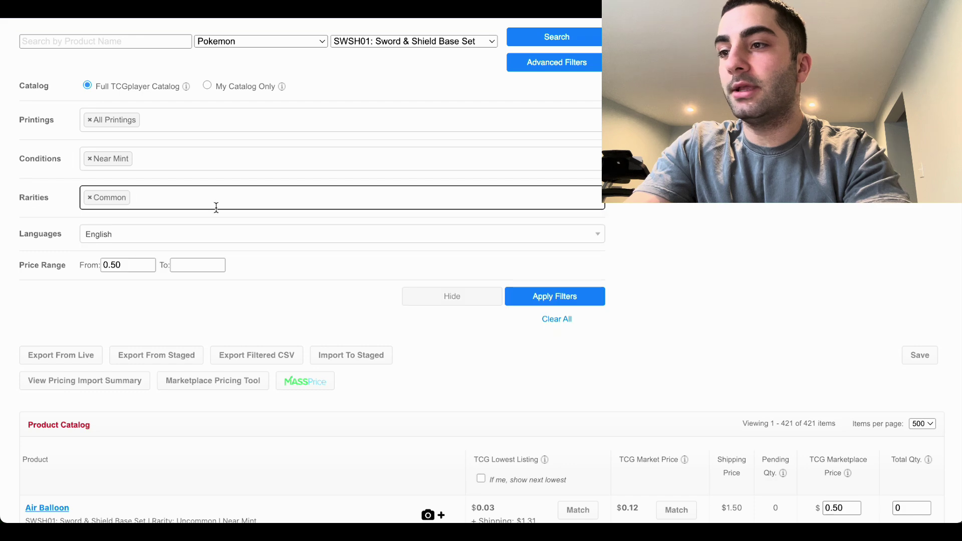
{"action": "left_click", "coordinate": [215, 205]}
{"action": "scroll", "coordinate": [193, 295], "scroll_direction": "down", "scroll_amount": 2}
{"action": "scroll", "coordinate": [193, 306], "scroll_direction": "down", "scroll_amount": 1}
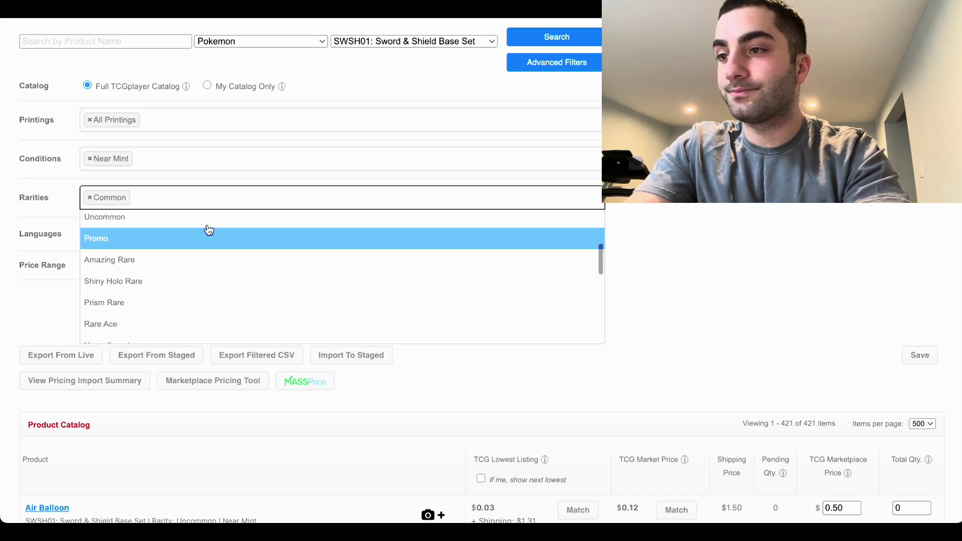
{"action": "left_click", "coordinate": [222, 216]}
{"action": "left_click", "coordinate": [561, 39]}
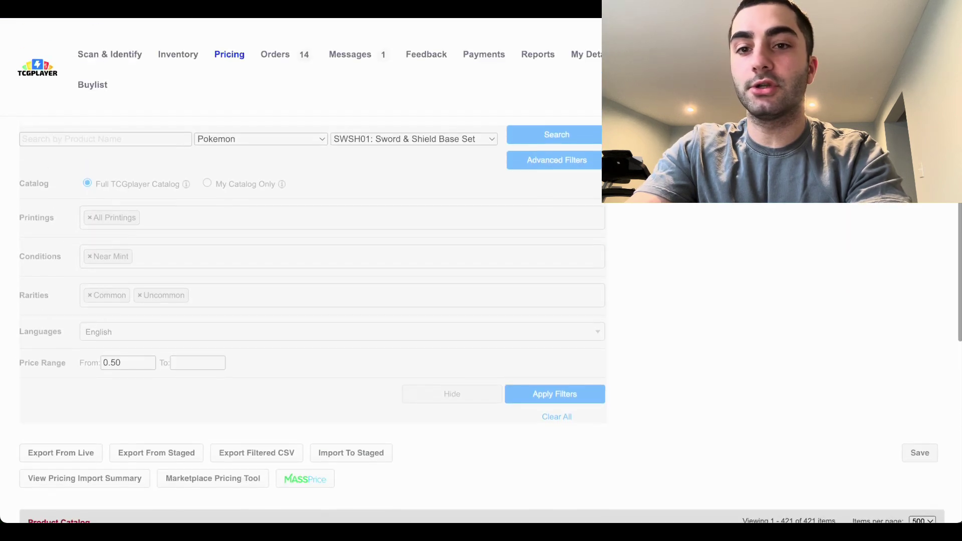
Cap the price range at 2 and apply the filters.
{"action": "scroll", "coordinate": [648, 209], "scroll_direction": "down", "scroll_amount": 2}
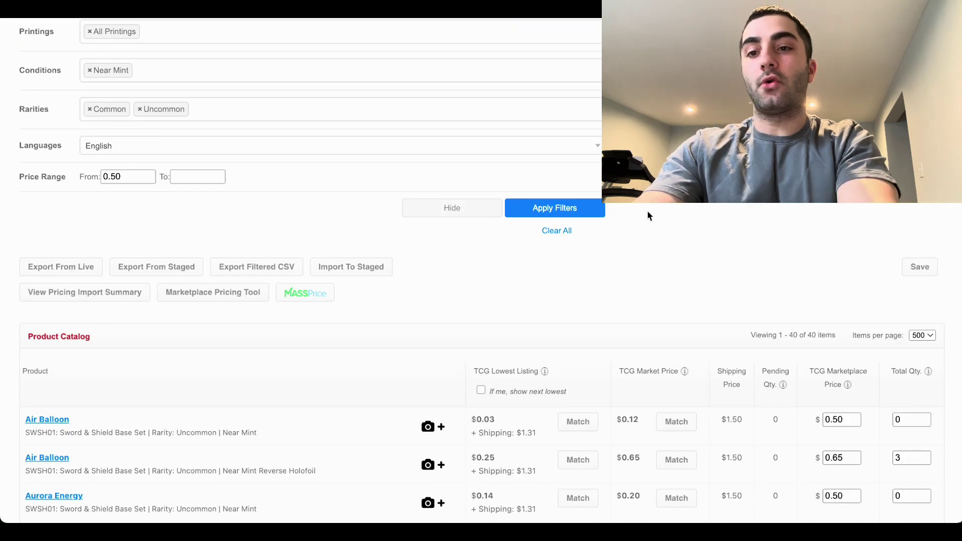
{"action": "scroll", "coordinate": [646, 214], "scroll_direction": "down", "scroll_amount": 3}
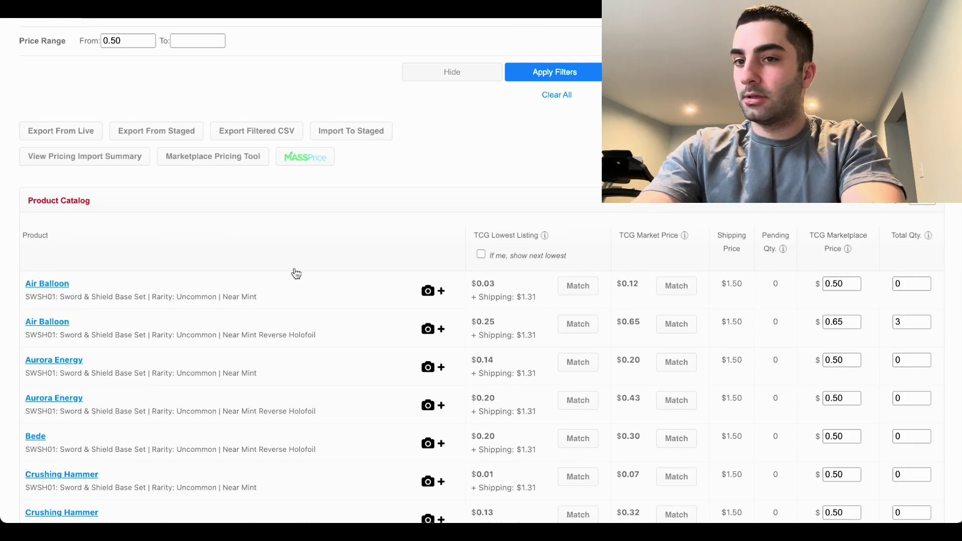
{"action": "scroll", "coordinate": [295, 273], "scroll_direction": "up", "scroll_amount": 5}
{"action": "left_click", "coordinate": [132, 263]}
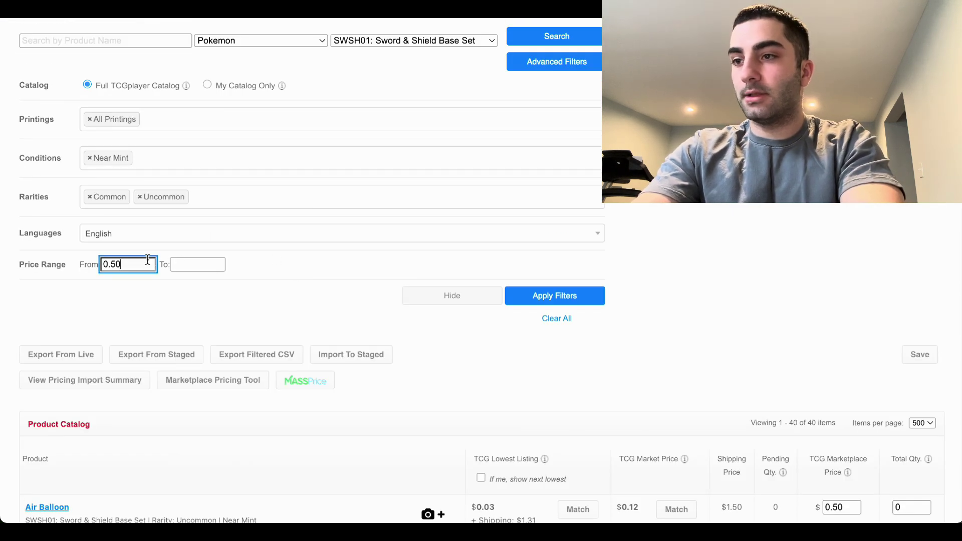
{"action": "left_click", "coordinate": [221, 263]}
{"action": "type", "text": "2"}
{"action": "left_click", "coordinate": [568, 300]}
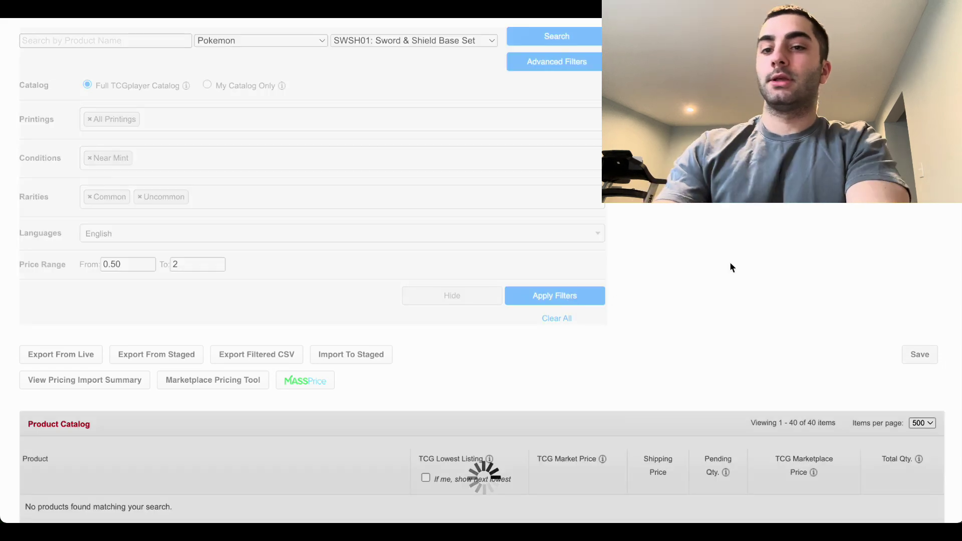
Raise the lower limit of the price range to 0.51 and reapply the filters.
{"action": "scroll", "coordinate": [729, 262], "scroll_direction": "down", "scroll_amount": 3}
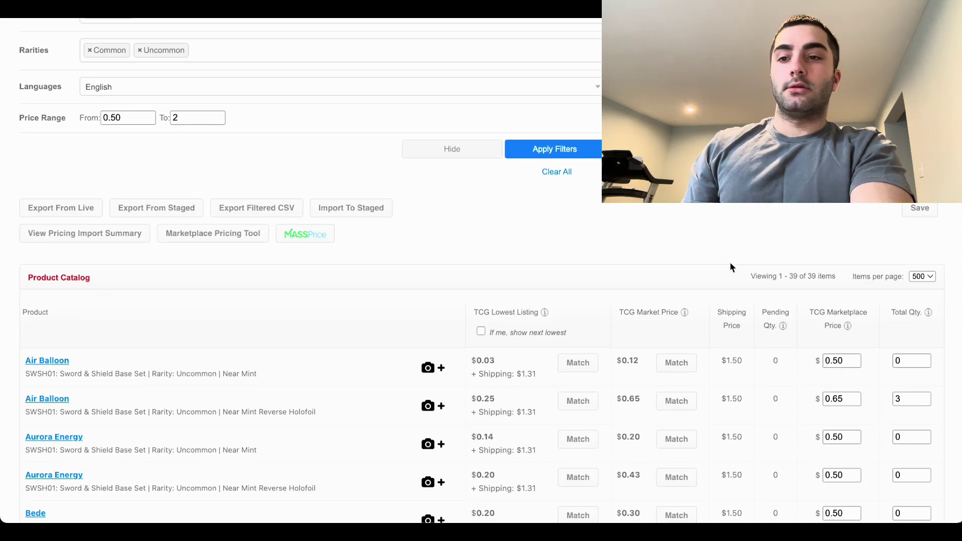
{"action": "scroll", "coordinate": [540, 323], "scroll_direction": "down", "scroll_amount": 1}
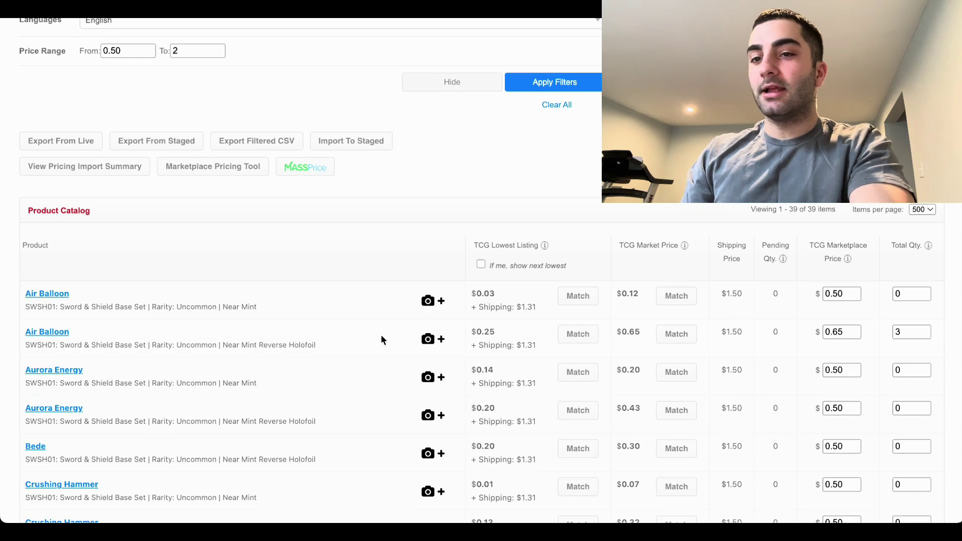
{"action": "scroll", "coordinate": [181, 344], "scroll_direction": "down", "scroll_amount": 2}
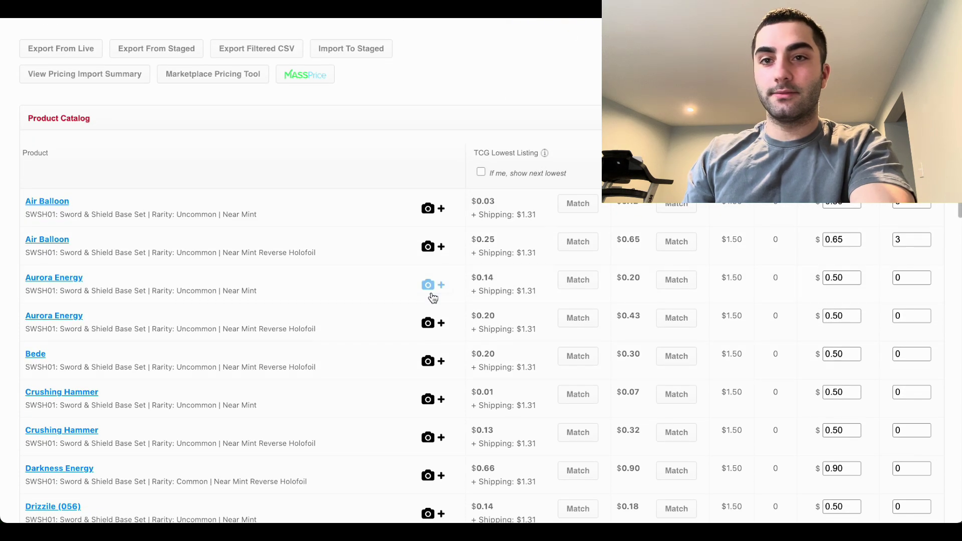
{"action": "scroll", "coordinate": [749, 223], "scroll_direction": "up", "scroll_amount": 4}
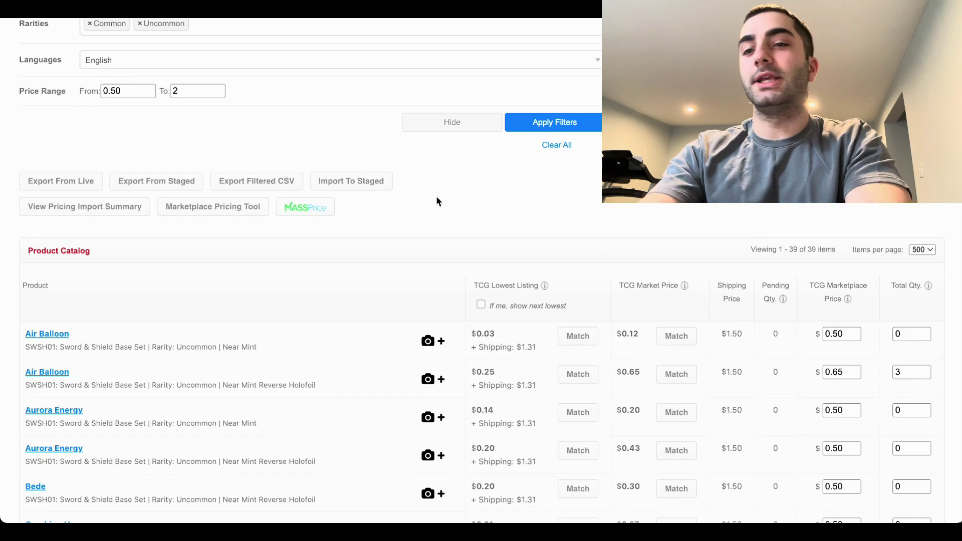
{"action": "left_click", "coordinate": [142, 178]}
{"action": "key", "text": "BackSpace"}
{"action": "type", "text": "1"}
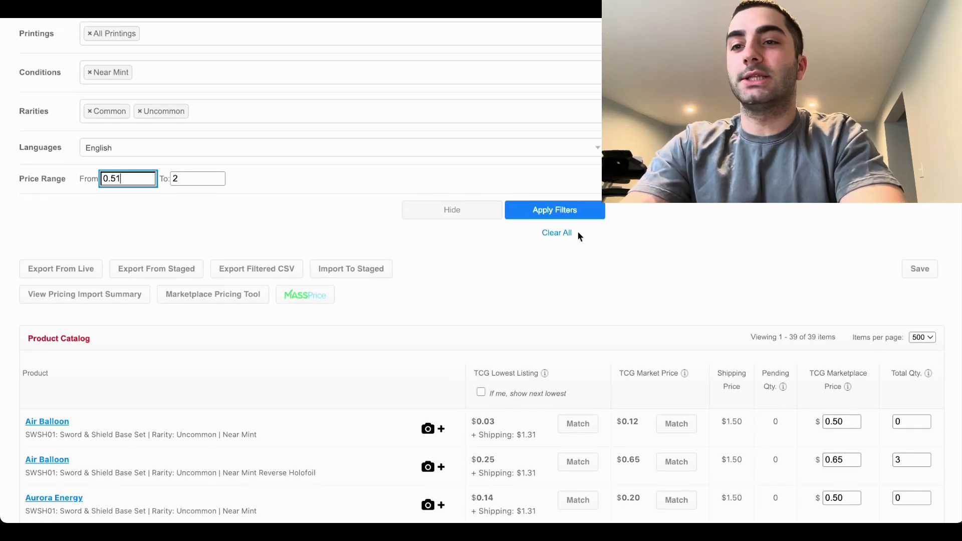
{"action": "left_click", "coordinate": [557, 209]}
Examine the filtered Common and Uncommon cards, from Air Balloon to Psychic Energy, with their printings, prices and quantities.
{"action": "scroll", "coordinate": [557, 206], "scroll_direction": "down", "scroll_amount": 2}
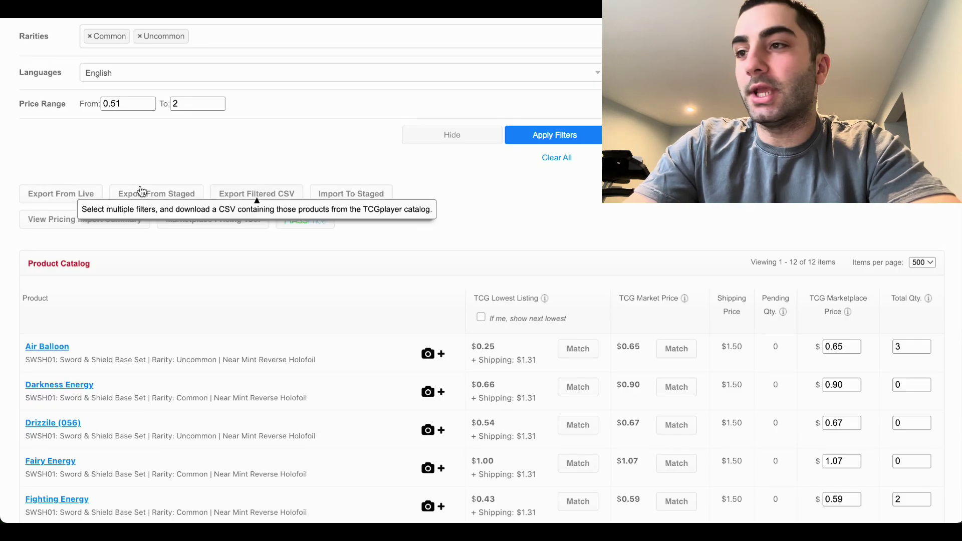
{"action": "scroll", "coordinate": [408, 299], "scroll_direction": "down", "scroll_amount": 2}
{"action": "scroll", "coordinate": [401, 299], "scroll_direction": "up", "scroll_amount": 2}
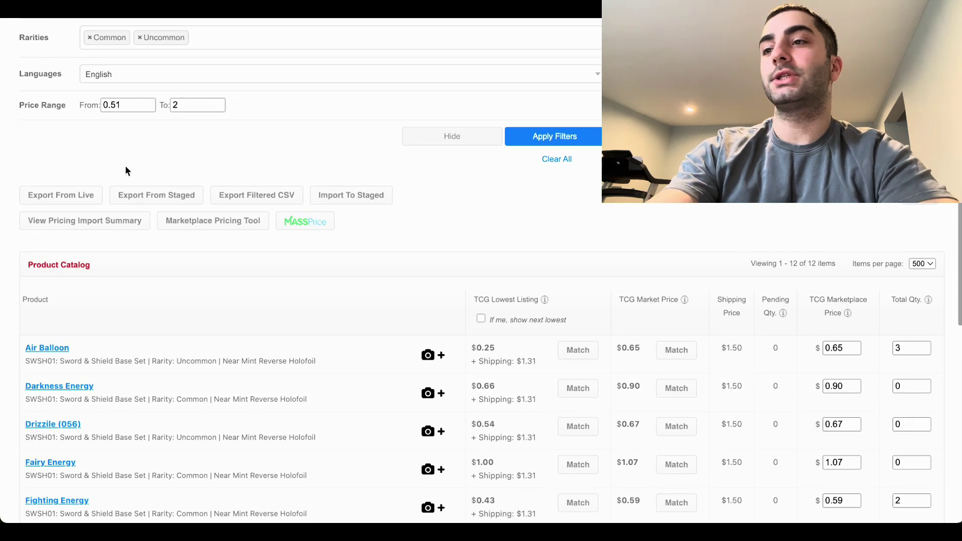
{"action": "scroll", "coordinate": [272, 266], "scroll_direction": "down", "scroll_amount": 5}
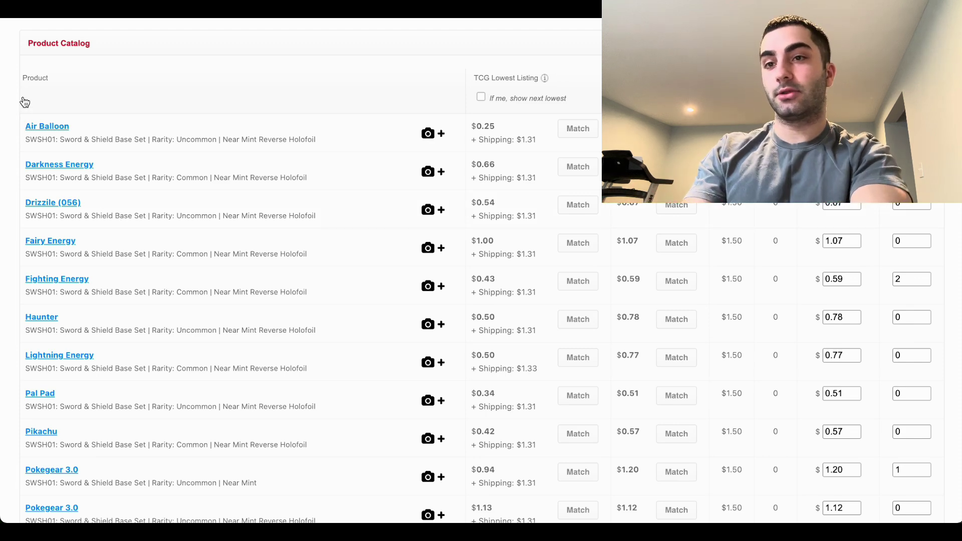
{"action": "left_click_drag", "start_coordinate": [7, 131], "coordinate": [181, 445]}
{"action": "left_click", "coordinate": [13, 445]}
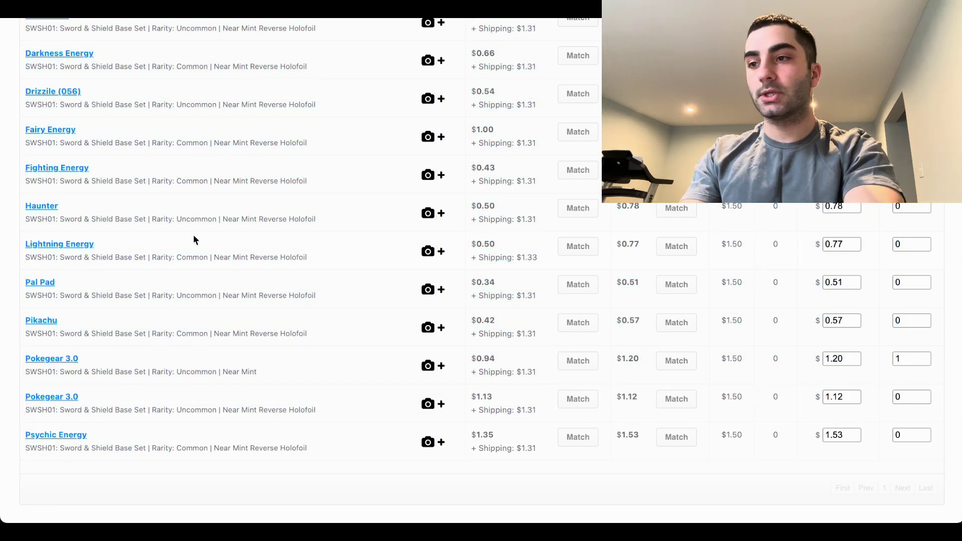
{"action": "scroll", "coordinate": [193, 240], "scroll_direction": "up", "scroll_amount": 3}
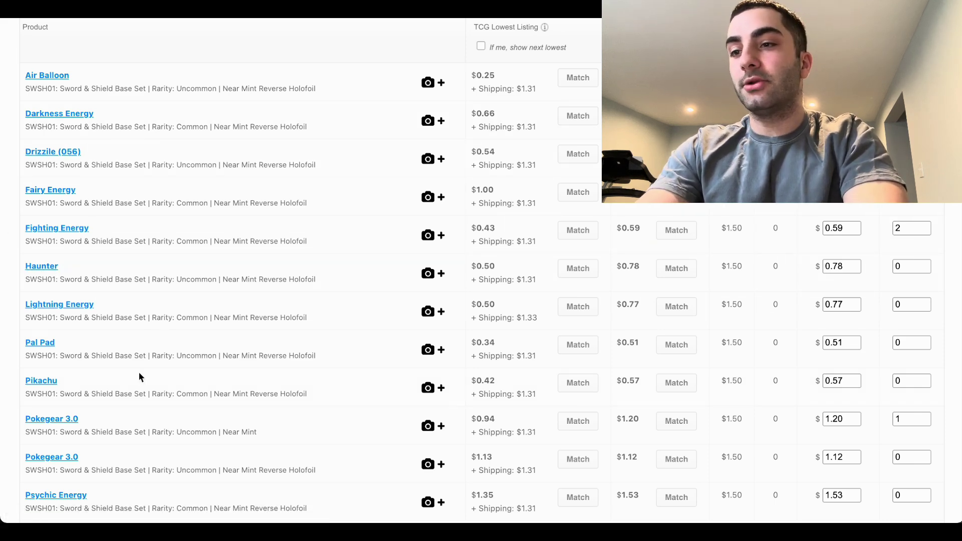
{"action": "scroll", "coordinate": [177, 393], "scroll_direction": "down", "scroll_amount": 3}
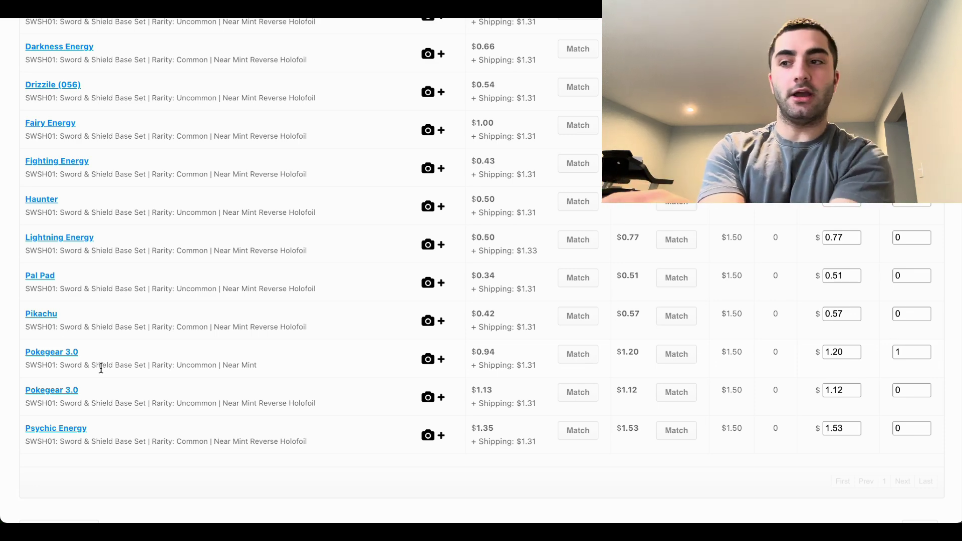
{"action": "scroll", "coordinate": [172, 307], "scroll_direction": "up", "scroll_amount": 5}
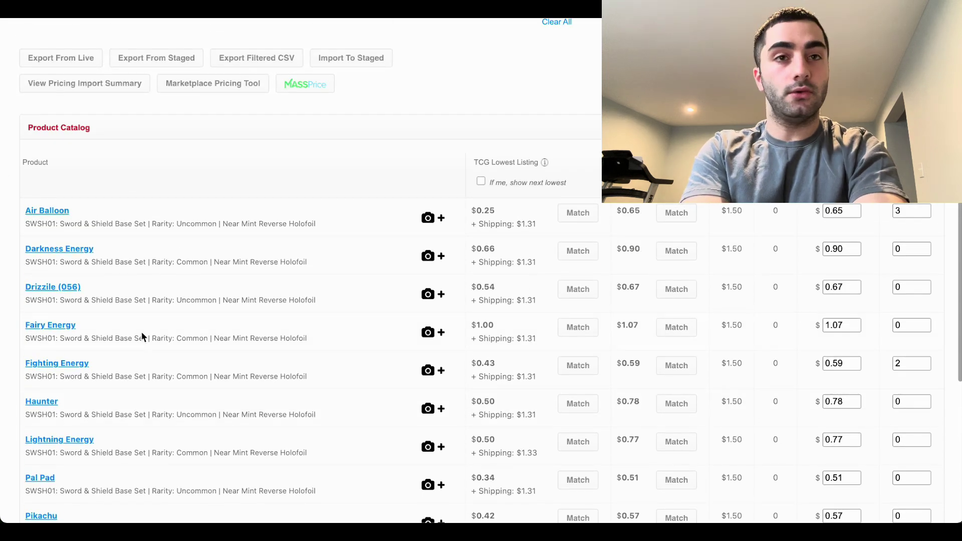